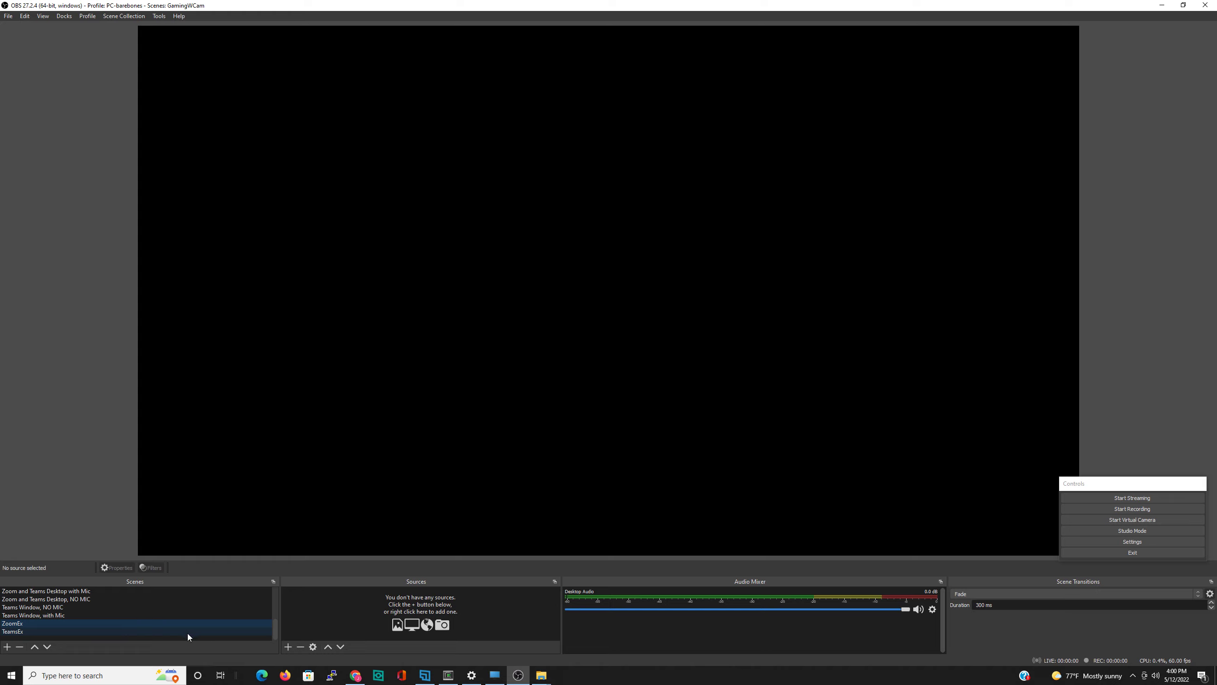
Make TeamsEx the current scene, passing through ZoomEx on the way
{"action": "left_click", "coordinate": [26, 632]}
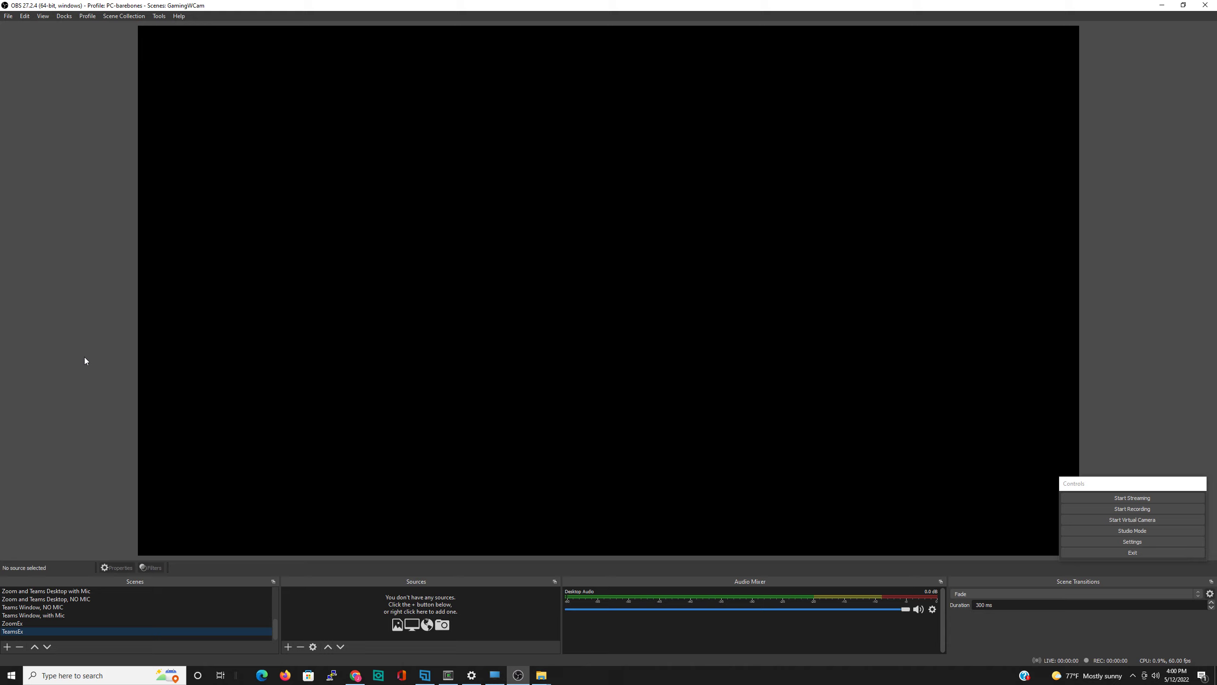
{"action": "left_click", "coordinate": [28, 625]}
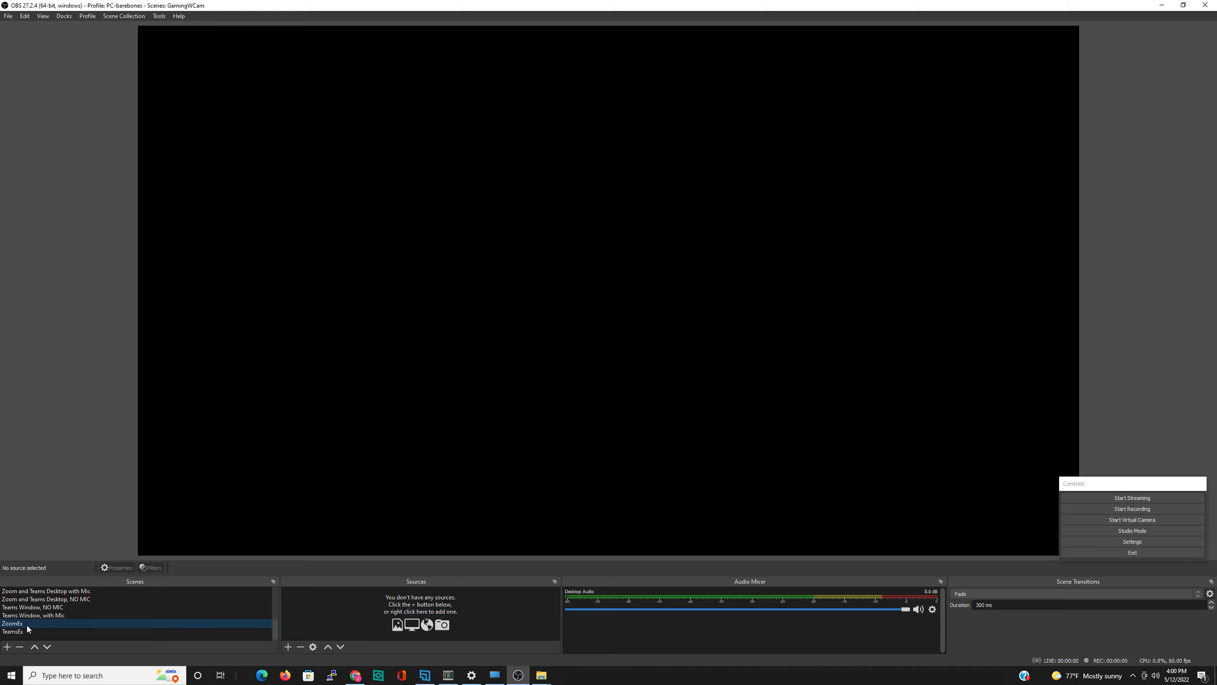
{"action": "left_click", "coordinate": [35, 631]}
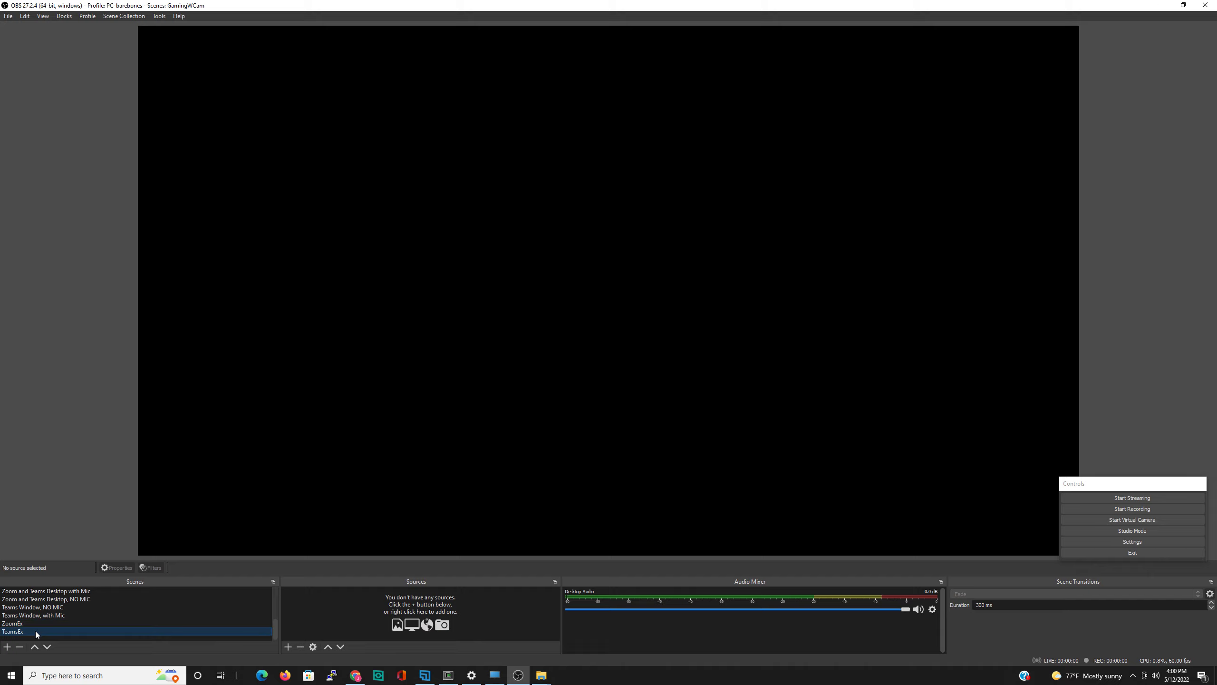
Add a new Window Capture 6 source to the TeamsEx scene
{"action": "left_click", "coordinate": [287, 647]}
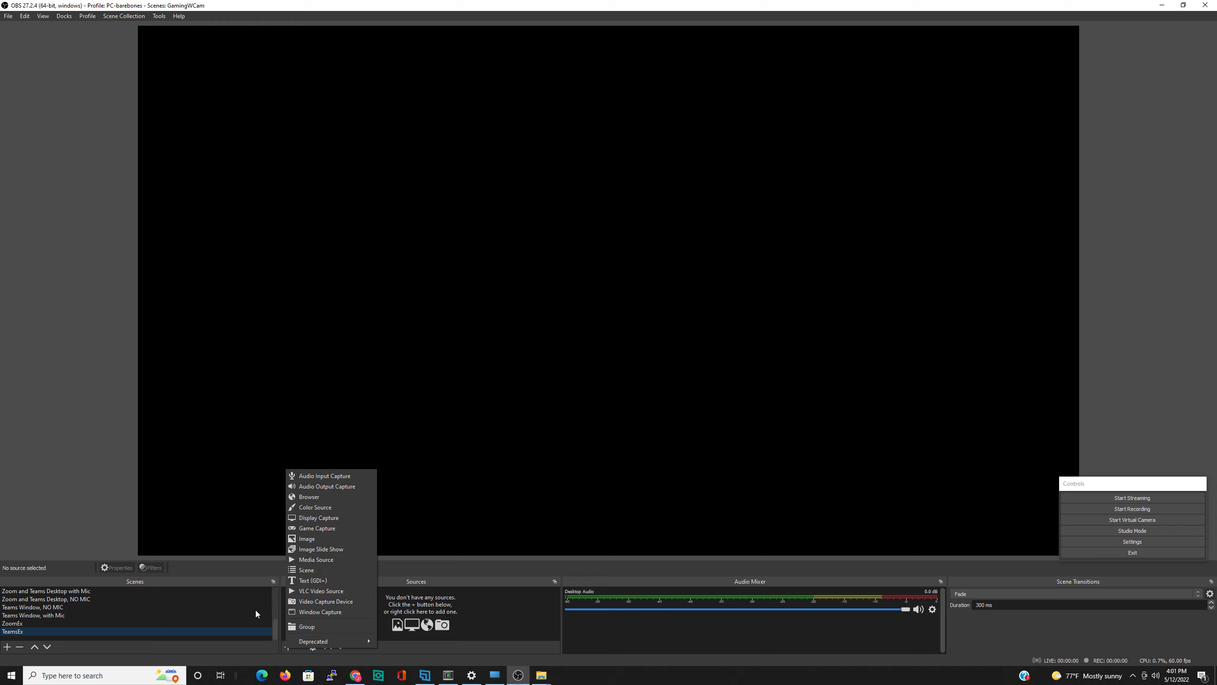
{"action": "left_click", "coordinate": [234, 571]}
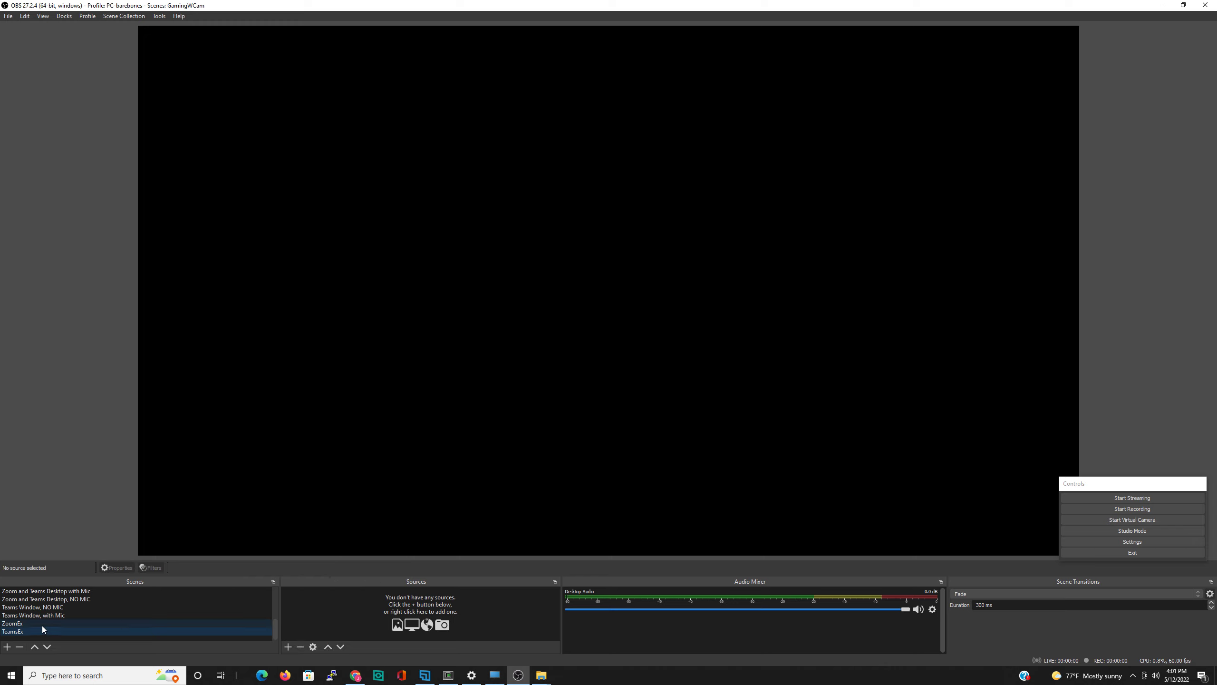
{"action": "left_click", "coordinate": [288, 646]}
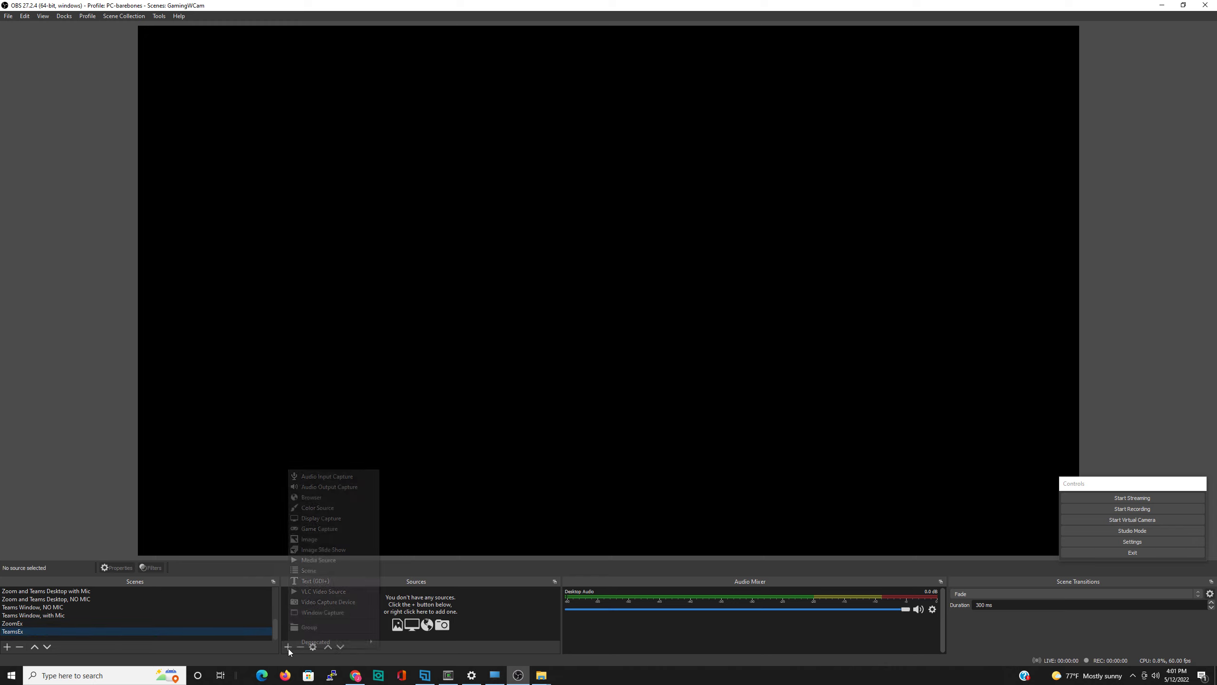
{"action": "left_click", "coordinate": [337, 613]}
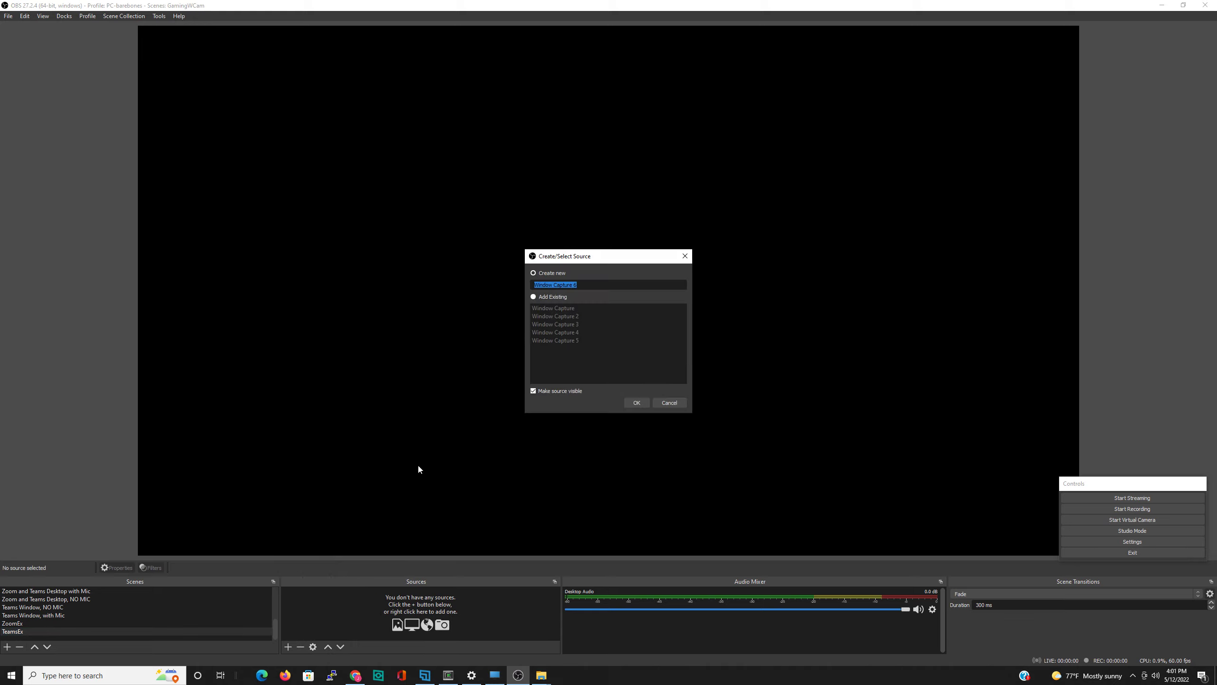
{"action": "left_click", "coordinate": [636, 403]}
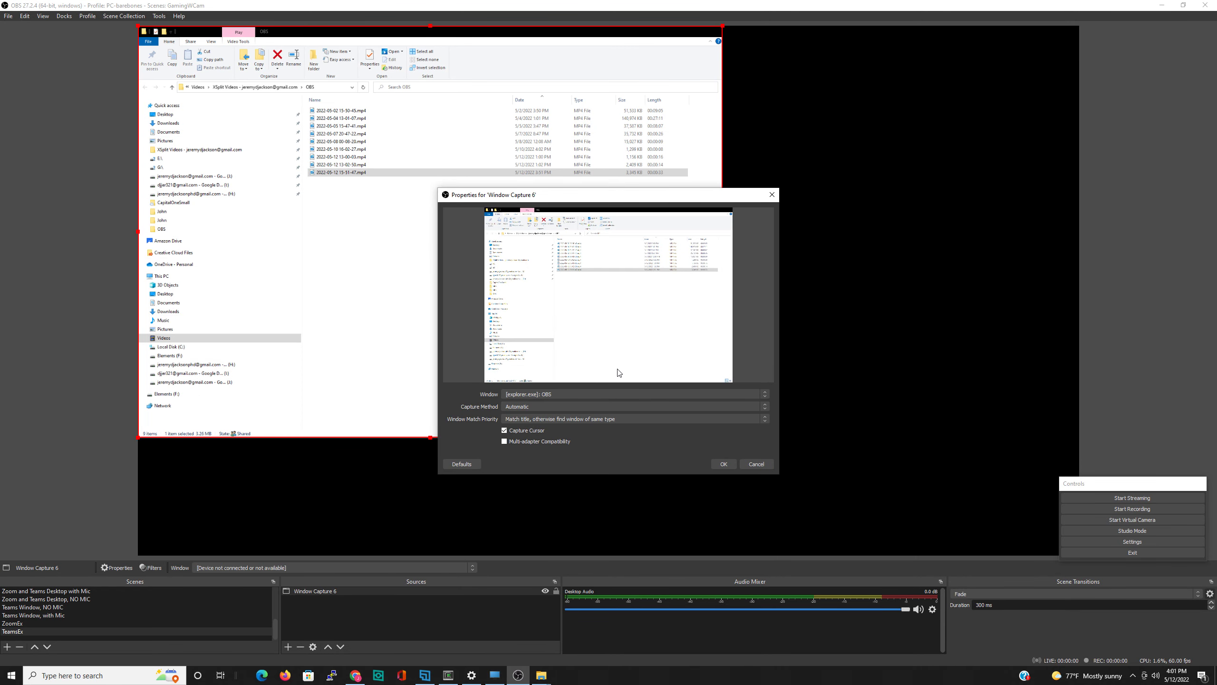
Try the Chrome Teams chat window as its capture target, then cancel the properties
{"action": "left_click", "coordinate": [600, 393]}
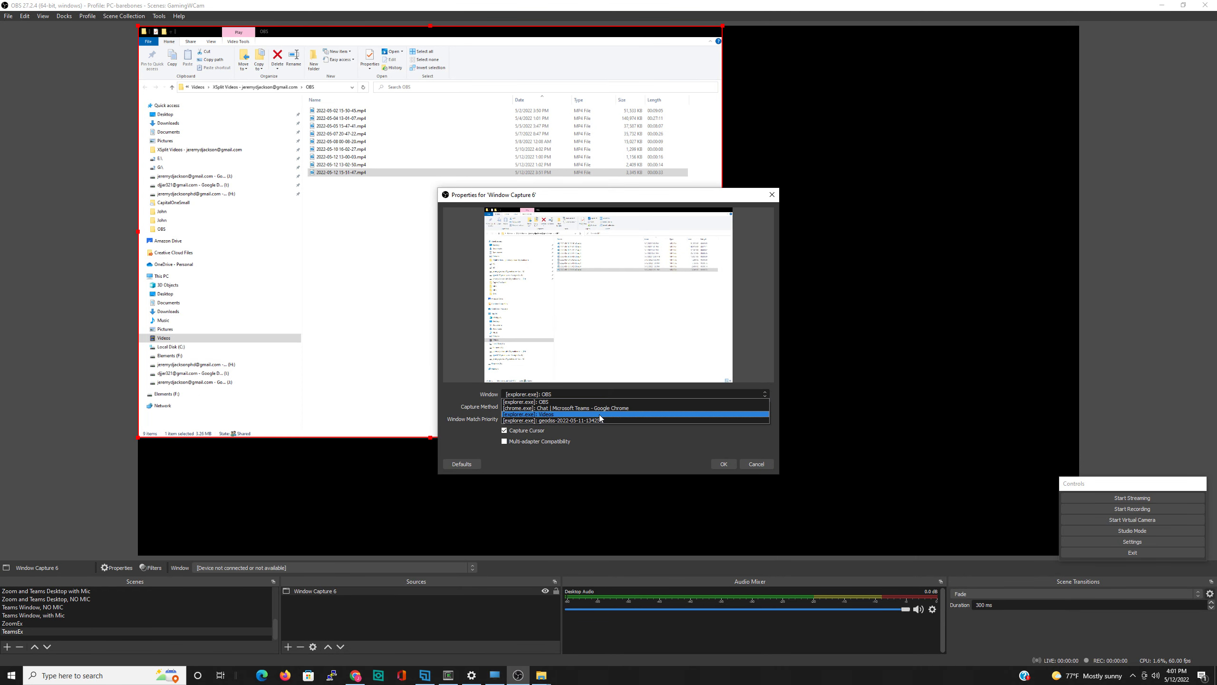
{"action": "left_click", "coordinate": [599, 408]}
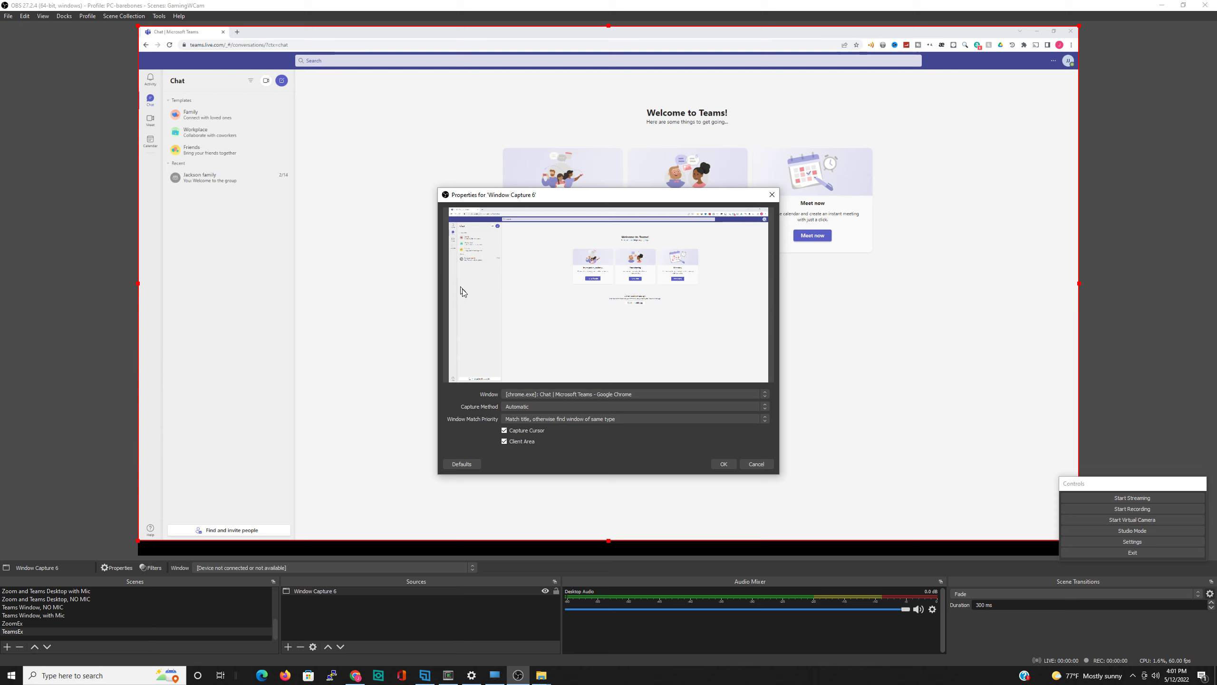
{"action": "left_click", "coordinate": [647, 393]}
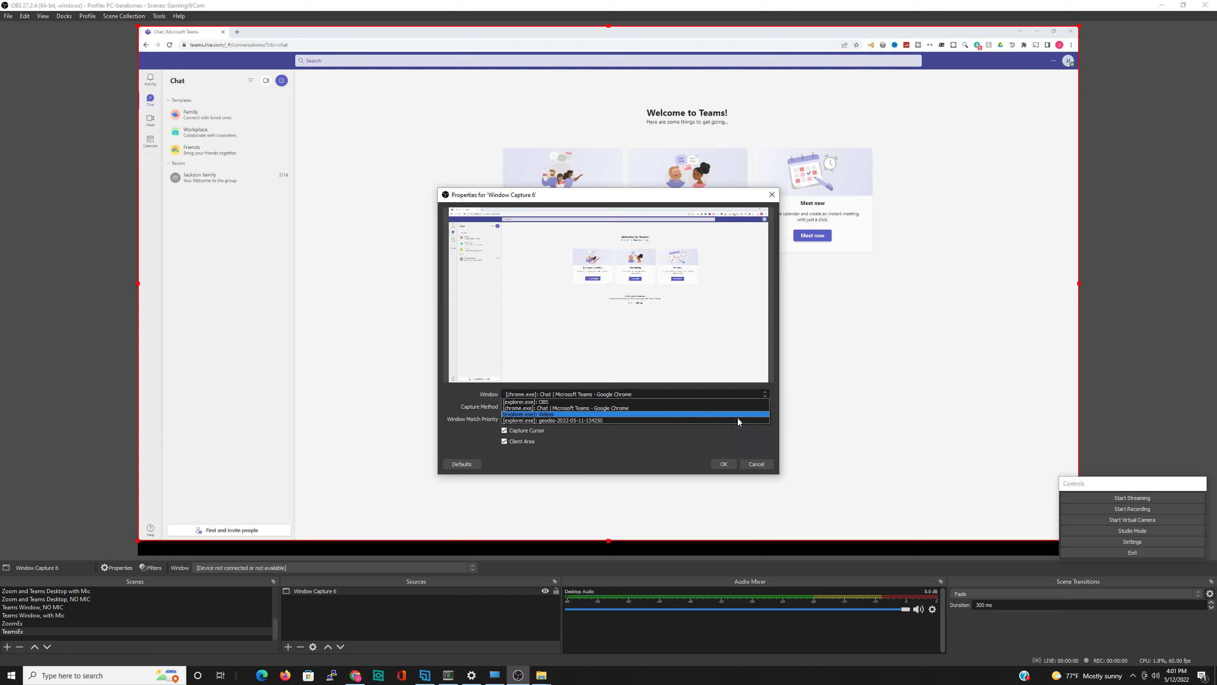
{"action": "left_click", "coordinate": [761, 464]}
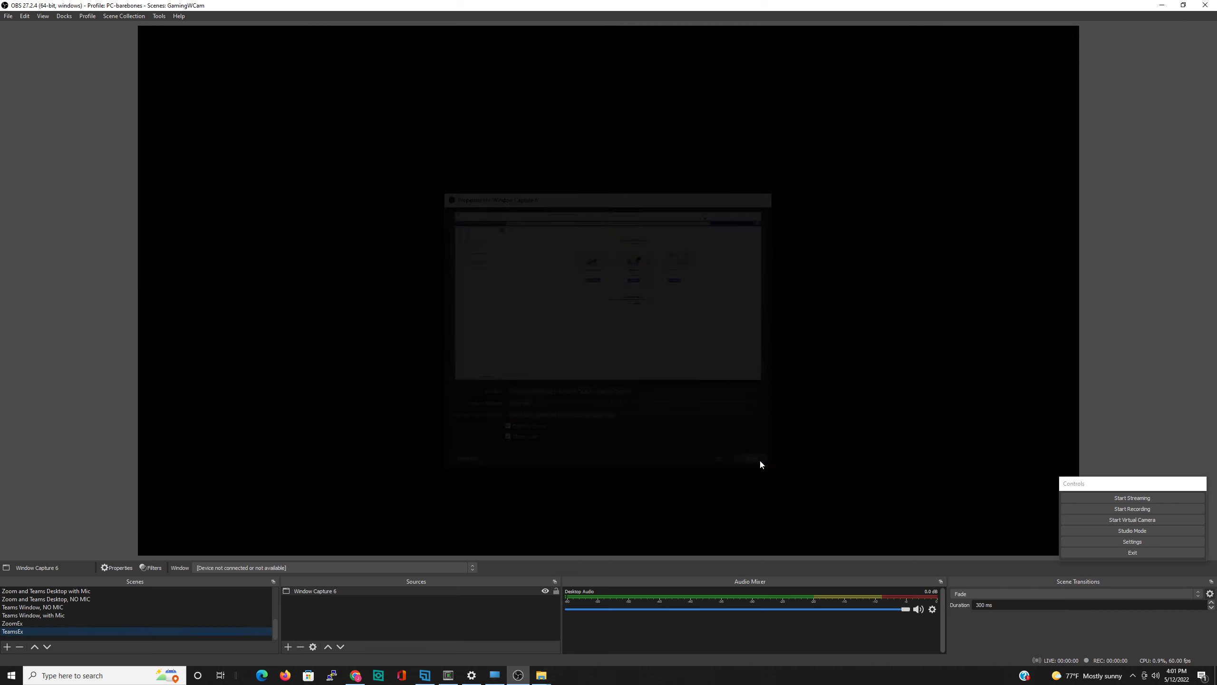
Launch Zoom from Windows search
{"action": "left_click", "coordinate": [67, 675]}
{"action": "type", "text": "zoom"}
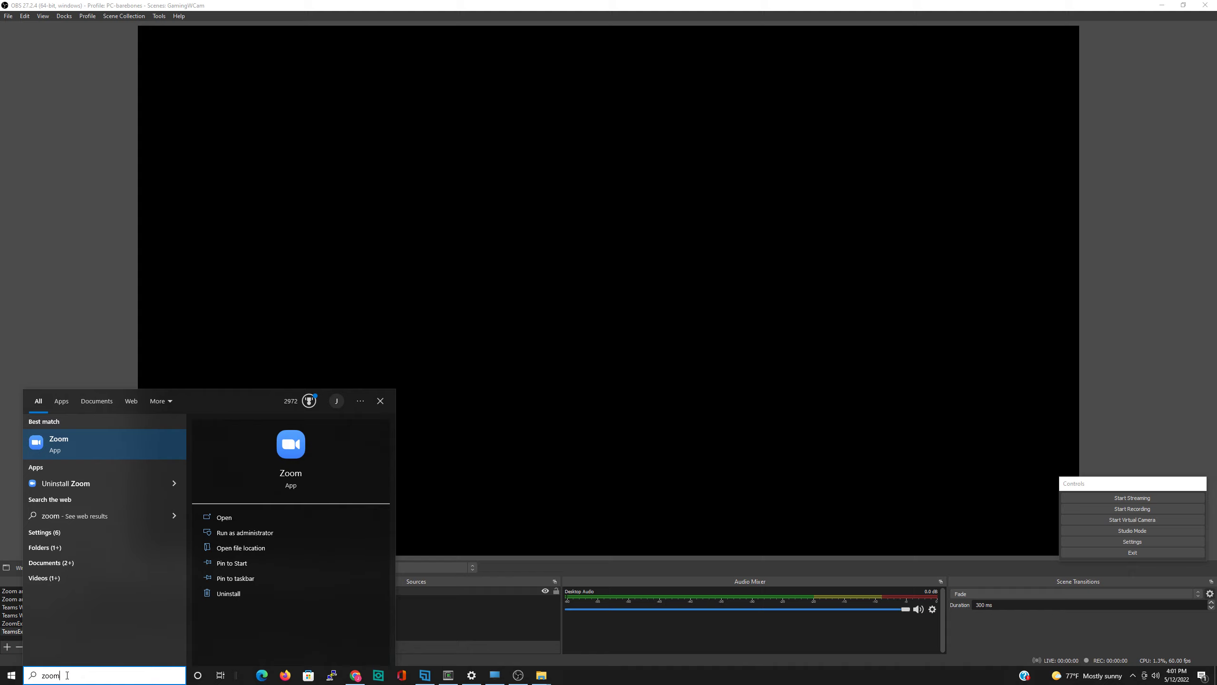
{"action": "key", "text": "Return"}
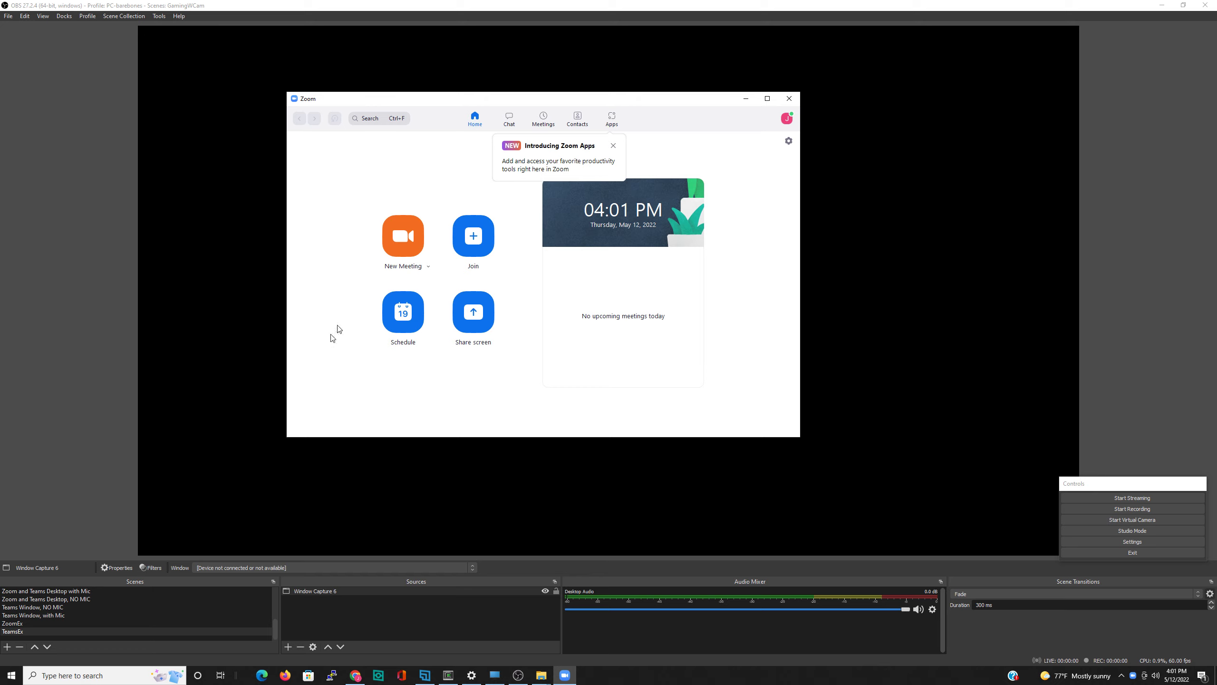
Start a new Zoom meeting with computer audio and the camera video off
{"action": "left_click", "coordinate": [405, 230]}
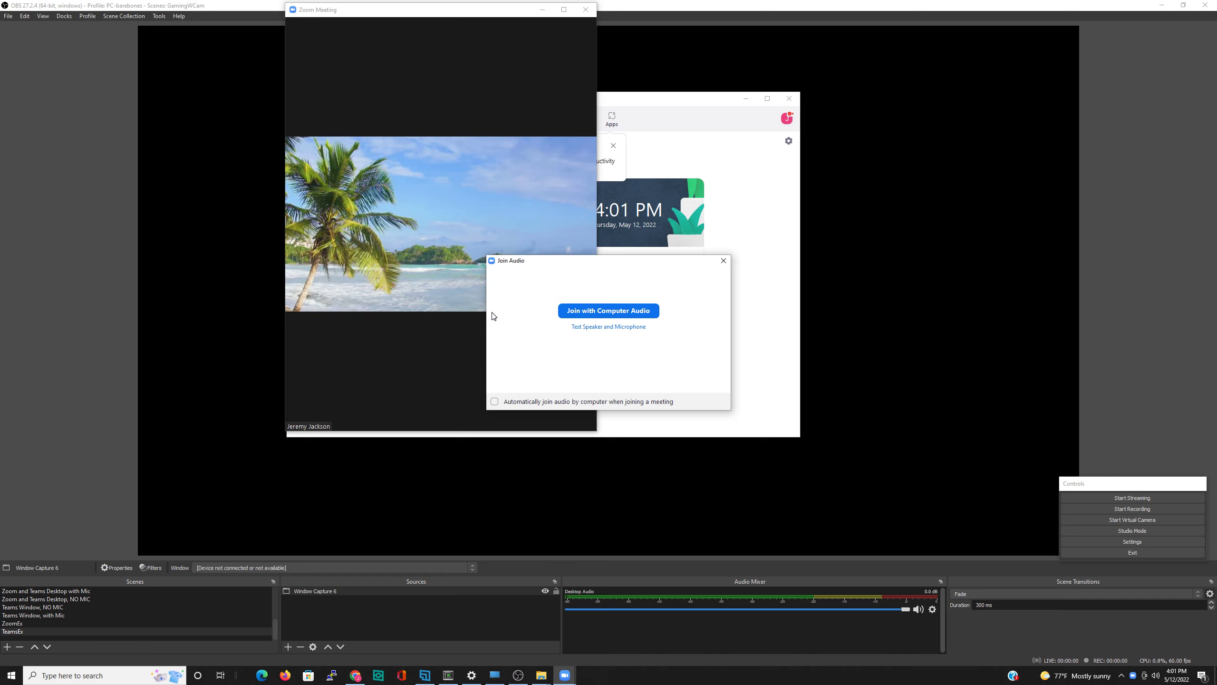
{"action": "mouse_move", "coordinate": [537, 231]}
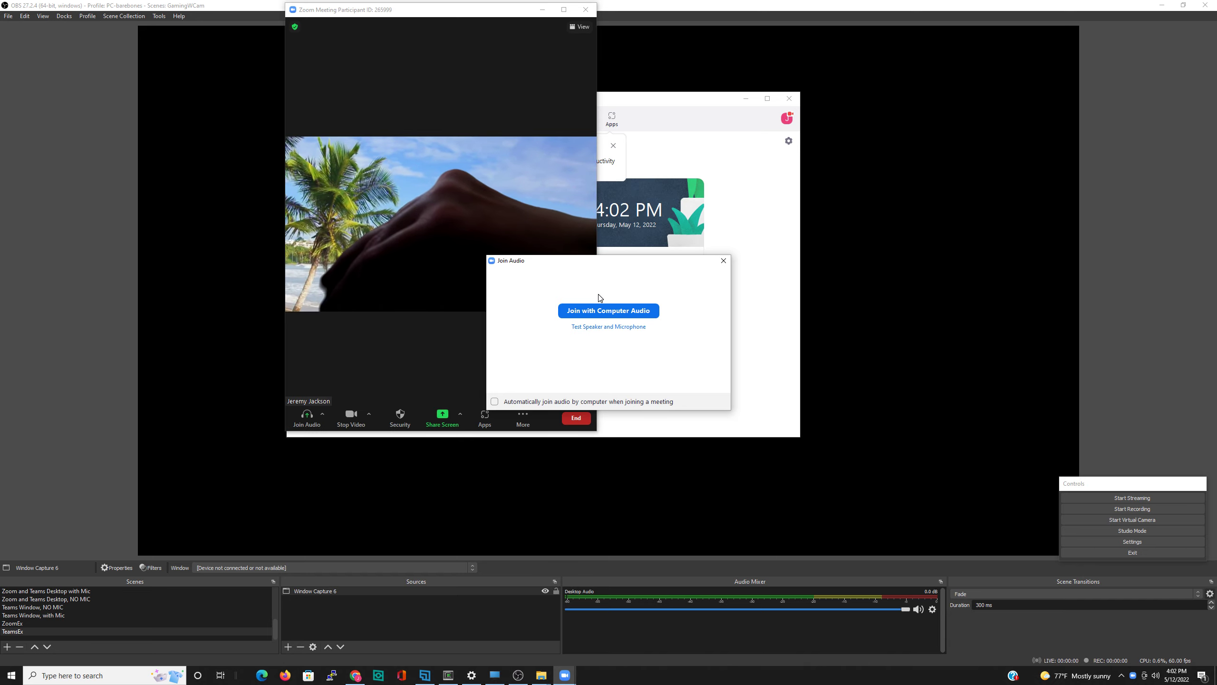
{"action": "left_click", "coordinate": [599, 306]}
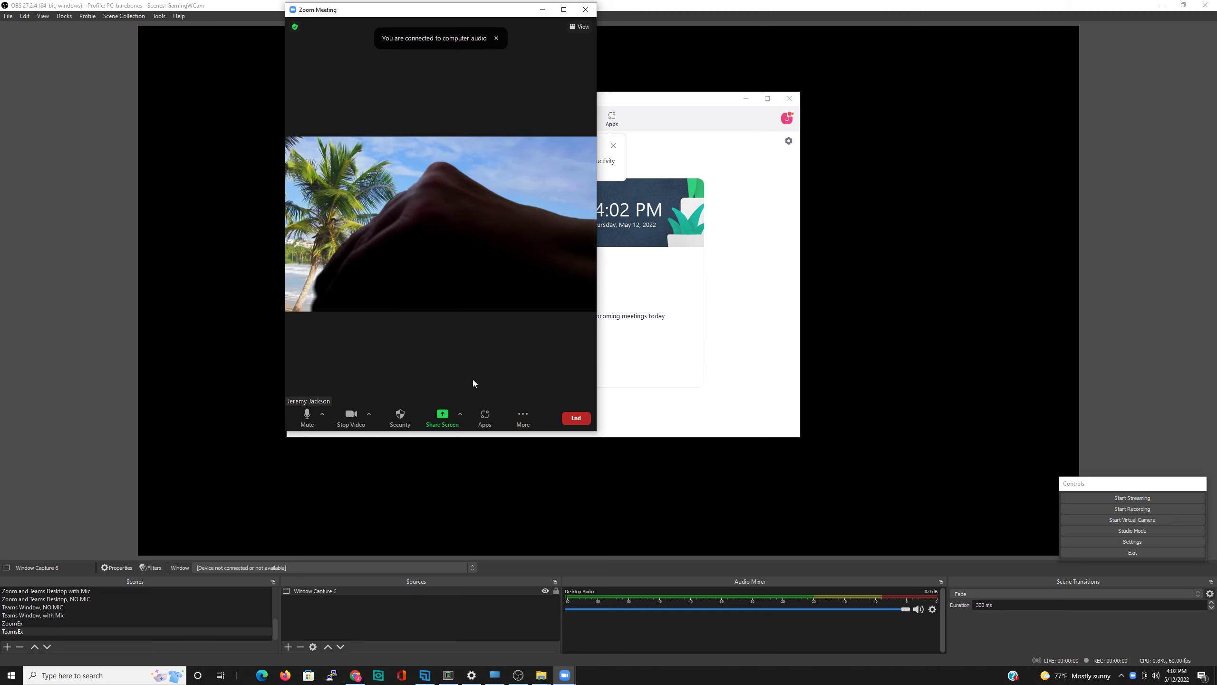
{"action": "left_click", "coordinate": [357, 420]}
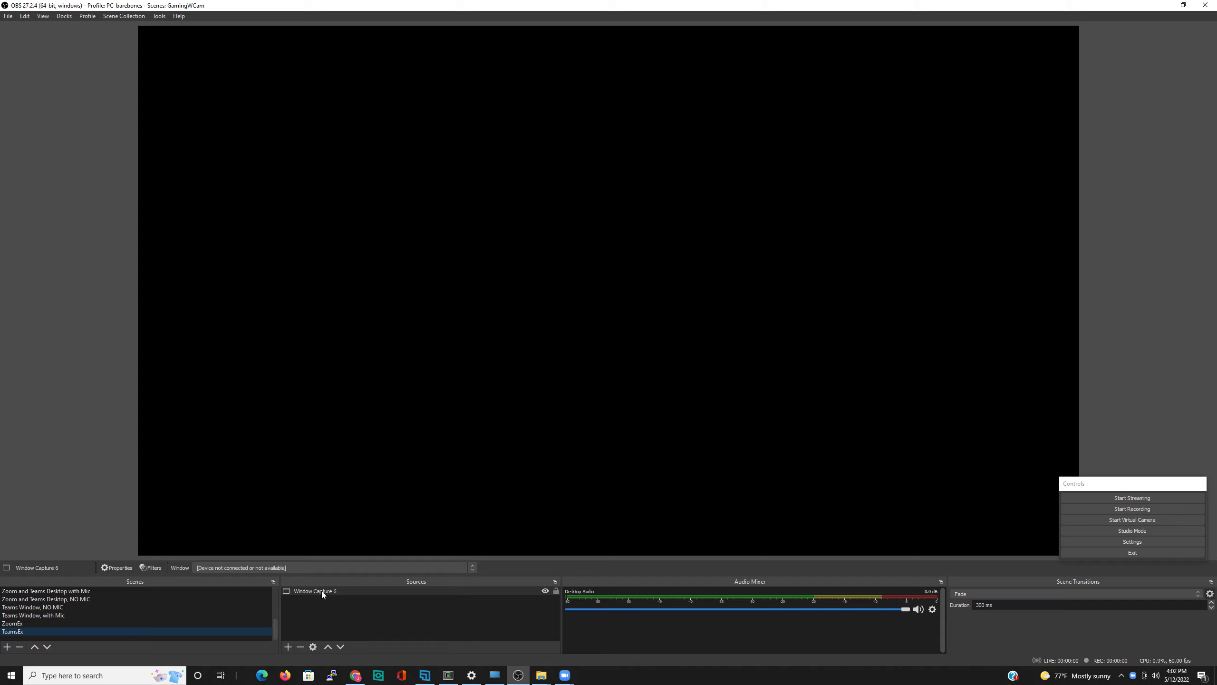
Add a new Window Capture 7 source to the ZoomEx scene
{"action": "left_click", "coordinate": [127, 624]}
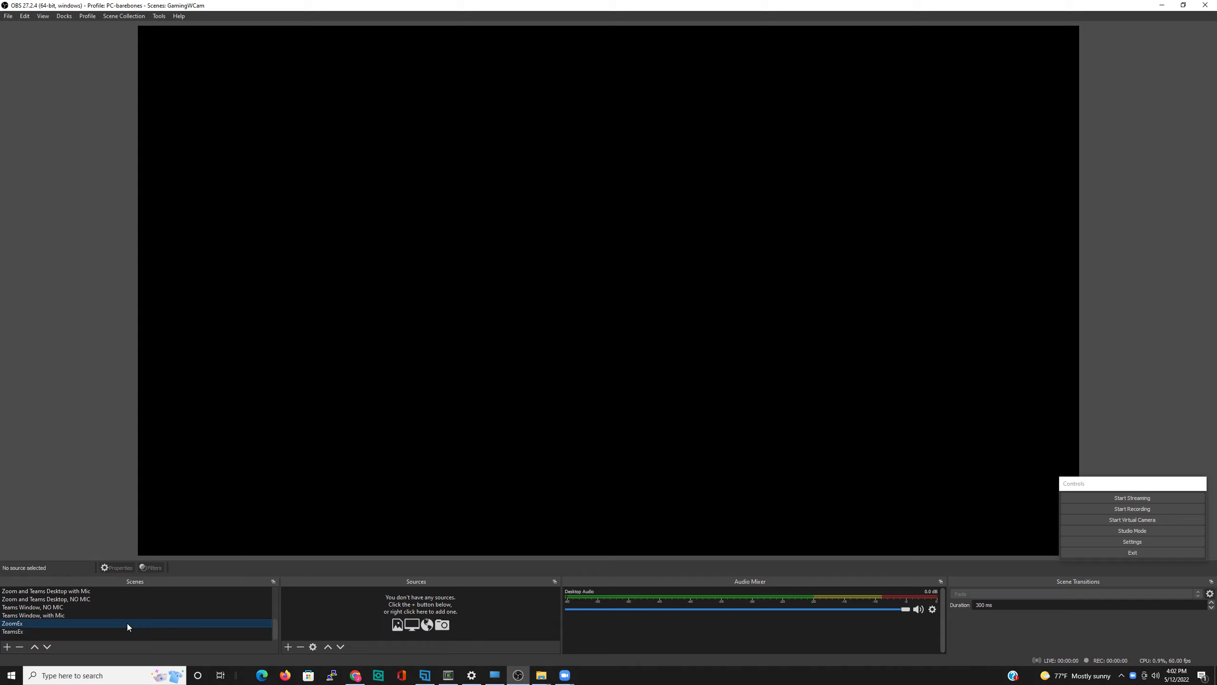
{"action": "left_click", "coordinate": [288, 646]}
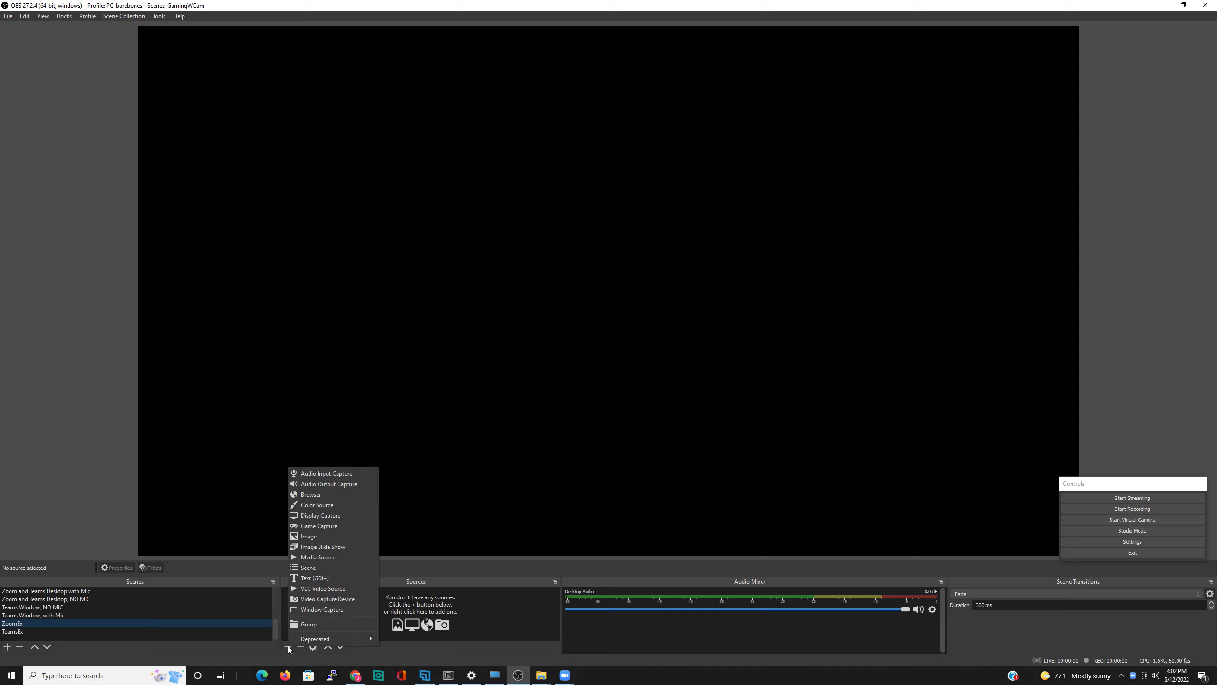
{"action": "left_click", "coordinate": [329, 609]}
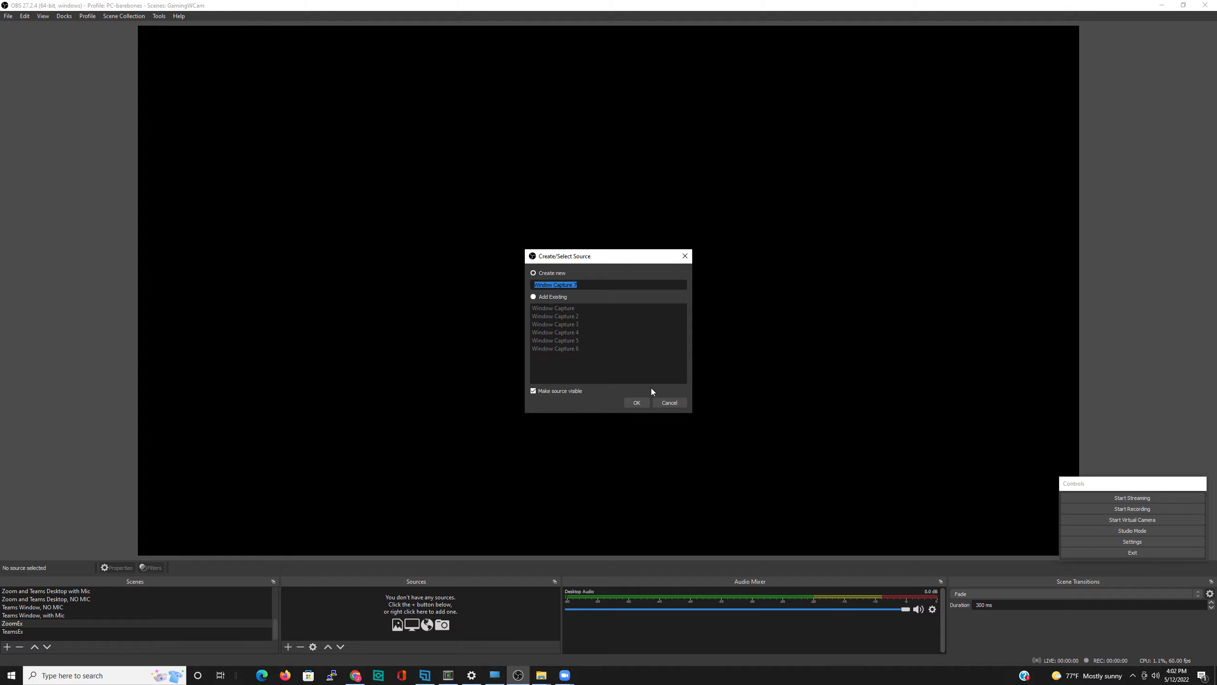
{"action": "left_click", "coordinate": [637, 402]}
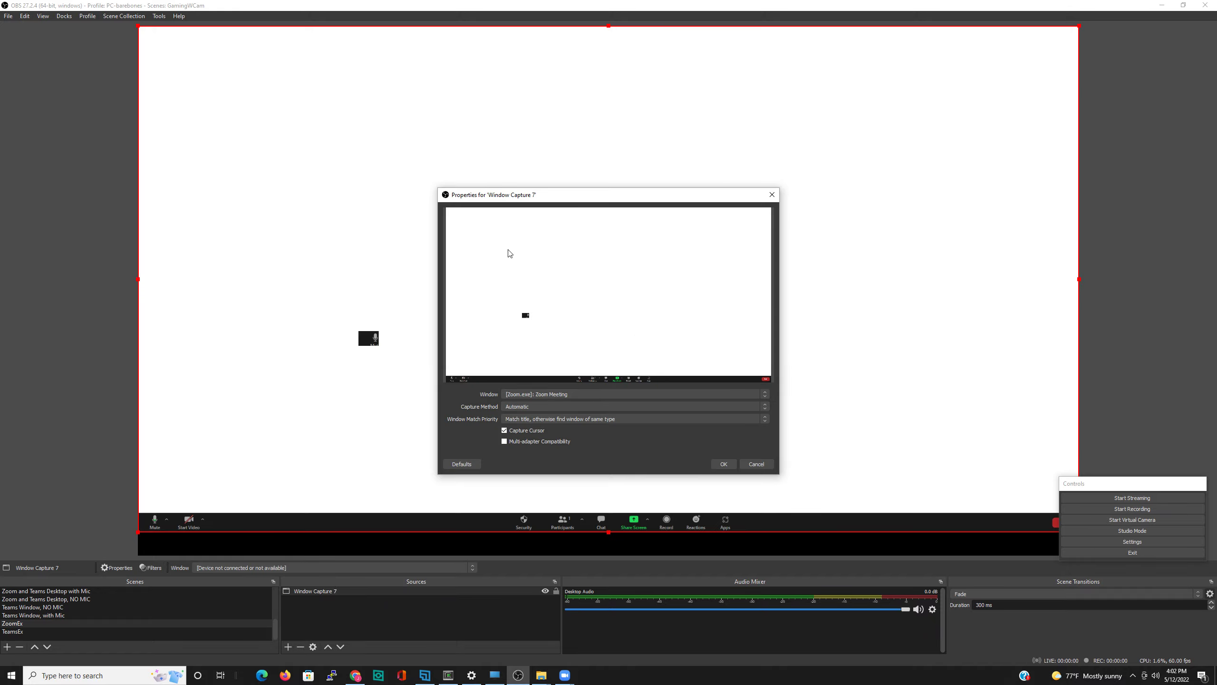
Try the Zoom home and Zoom Meeting windows, cancel, and ask to remove Window Capture 7
{"action": "left_click", "coordinate": [535, 394]}
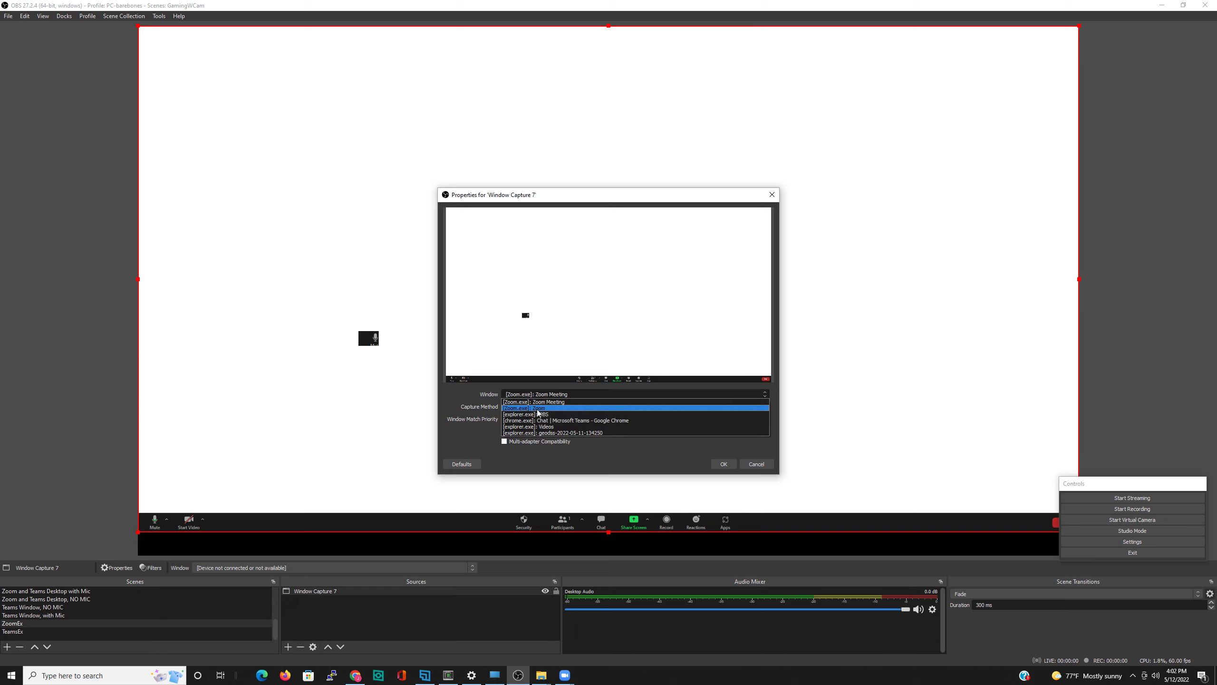
{"action": "left_click", "coordinate": [537, 408]}
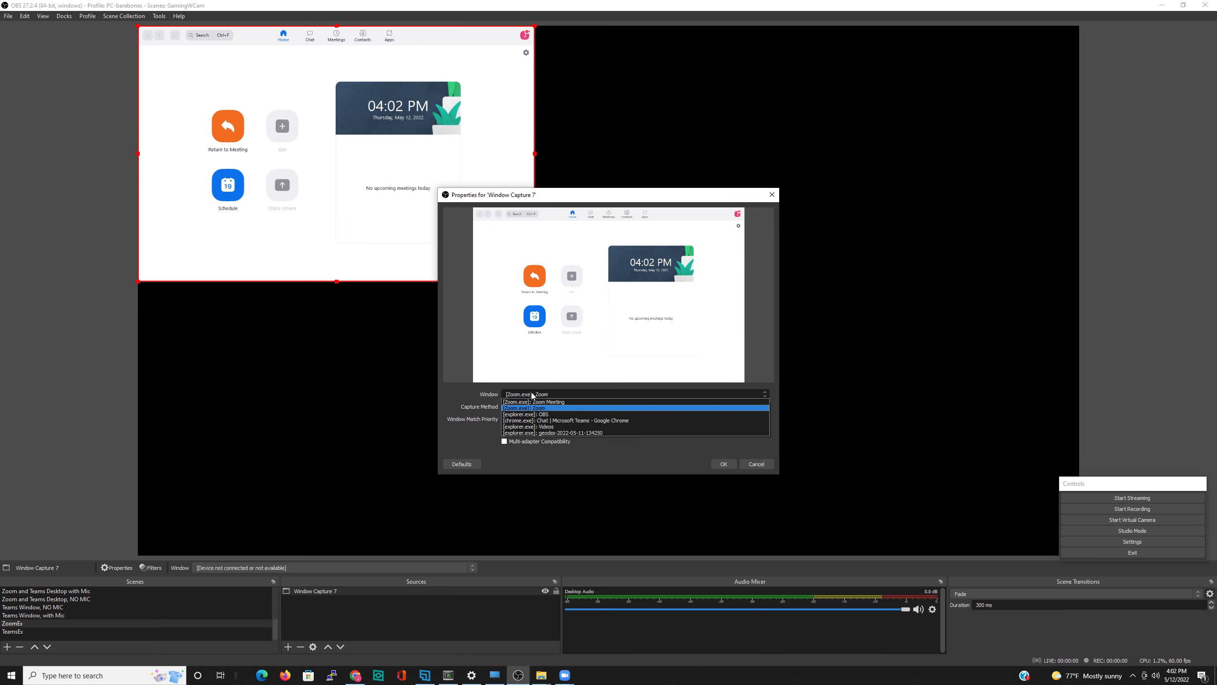
{"action": "left_click", "coordinate": [537, 402]}
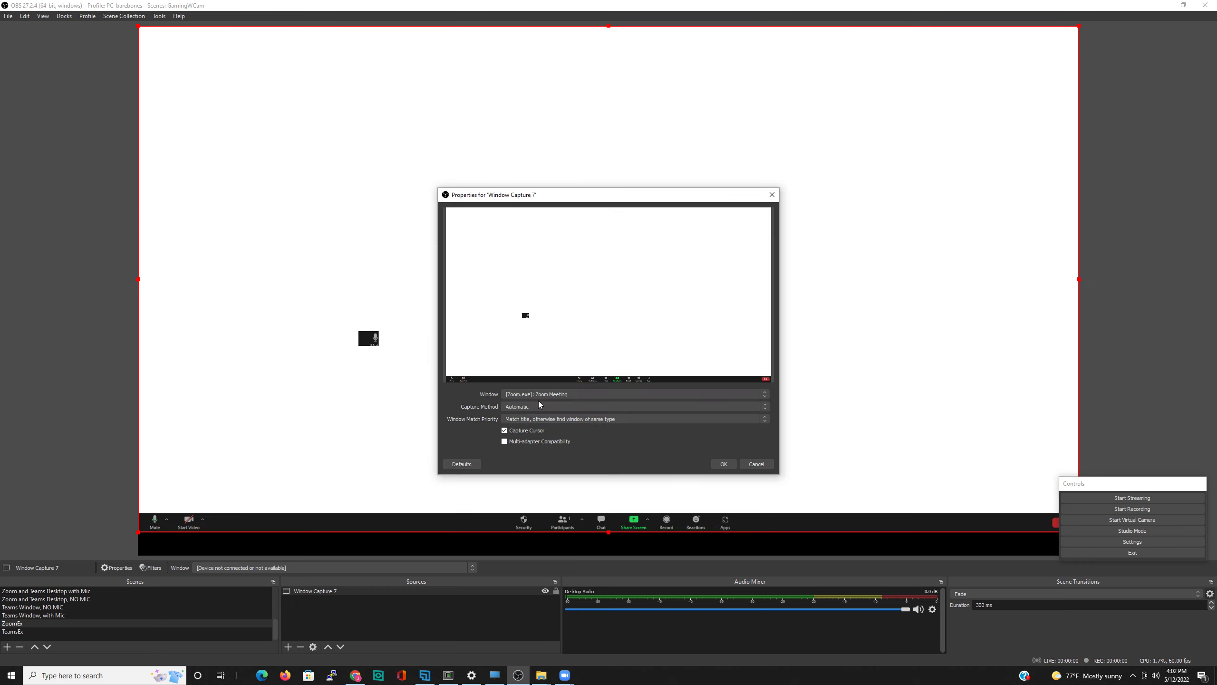
{"action": "left_click", "coordinate": [537, 395]}
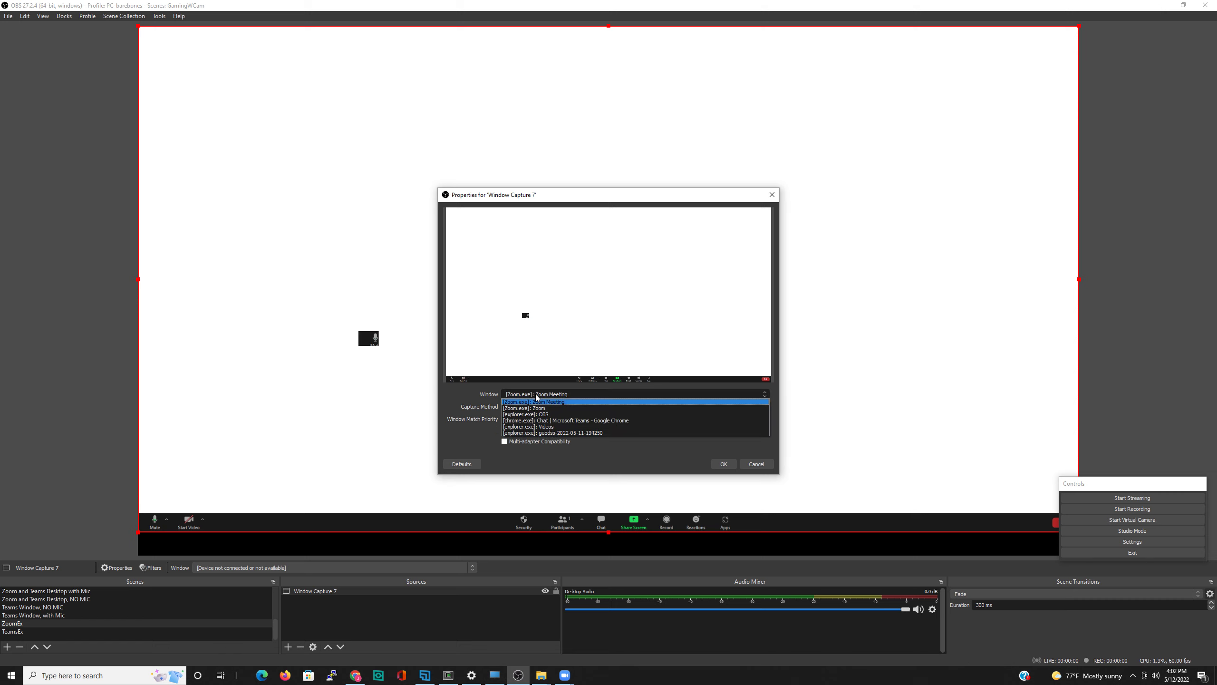
{"action": "left_click", "coordinate": [537, 408]}
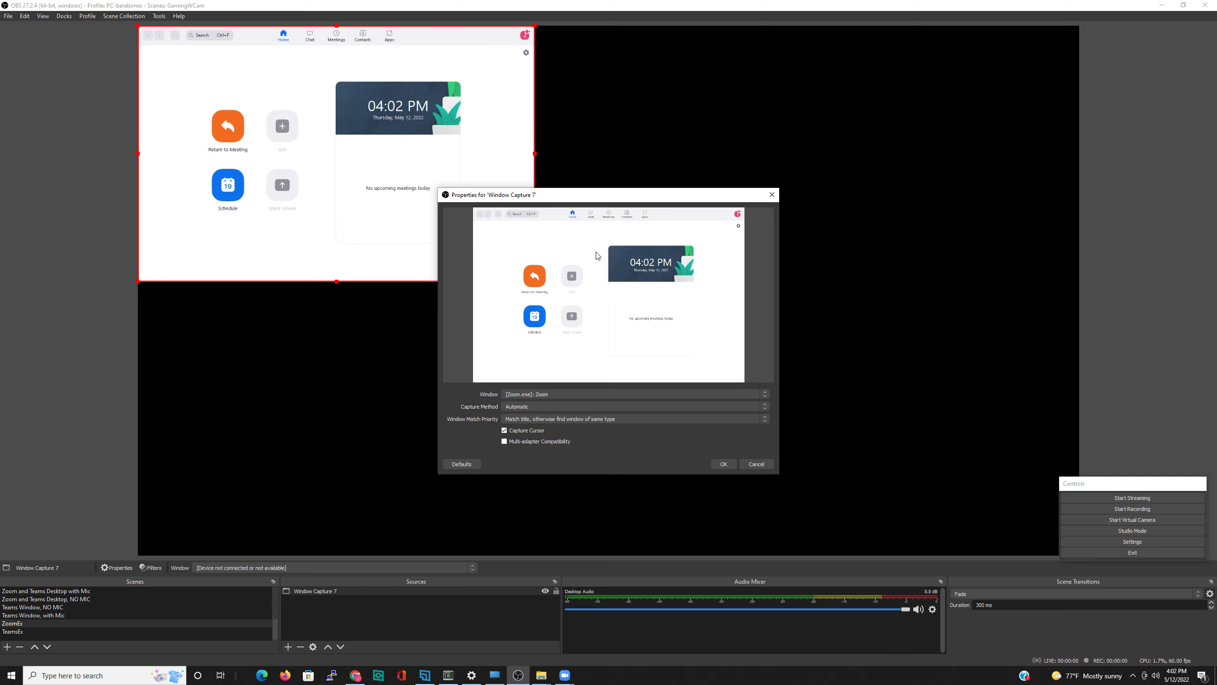
{"action": "left_click", "coordinate": [555, 397]}
{"action": "left_click", "coordinate": [554, 402]}
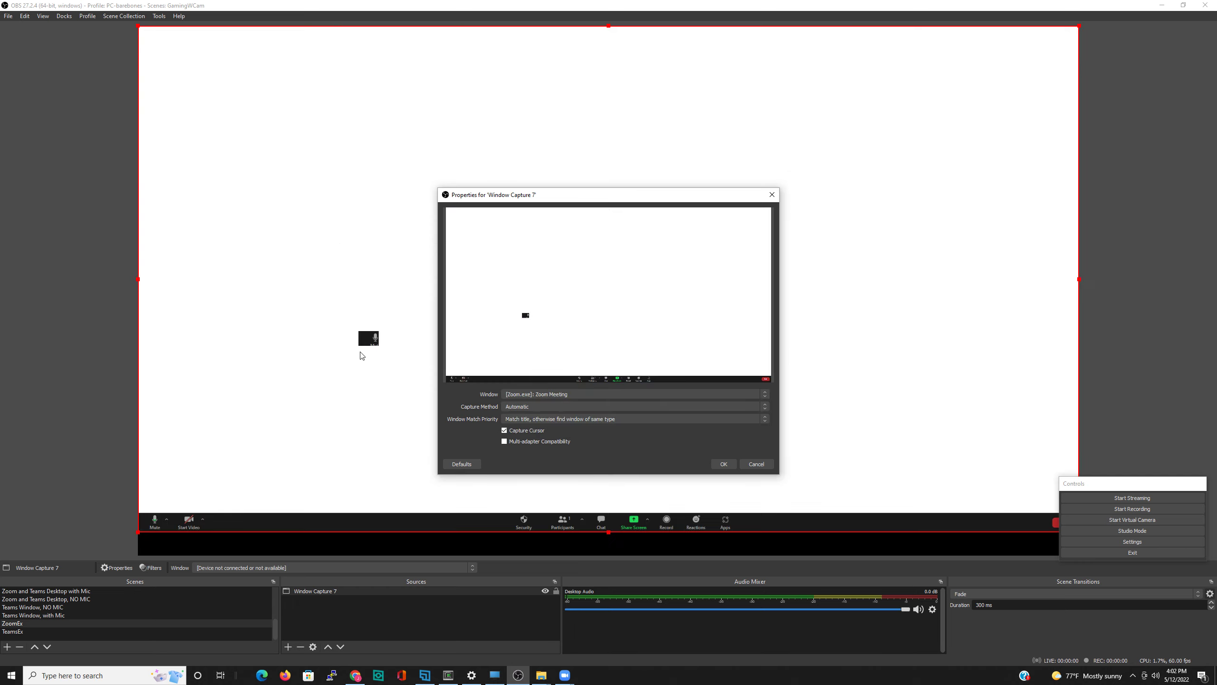
{"action": "left_click", "coordinate": [755, 464]}
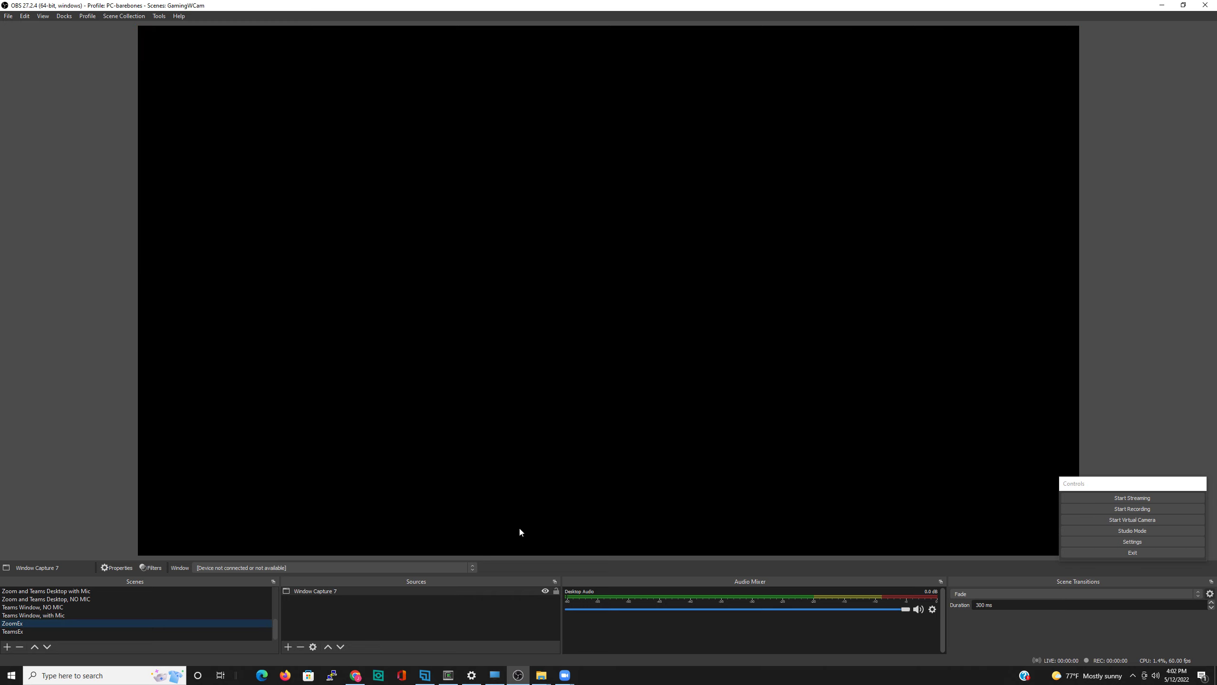
{"action": "left_click", "coordinate": [301, 646]}
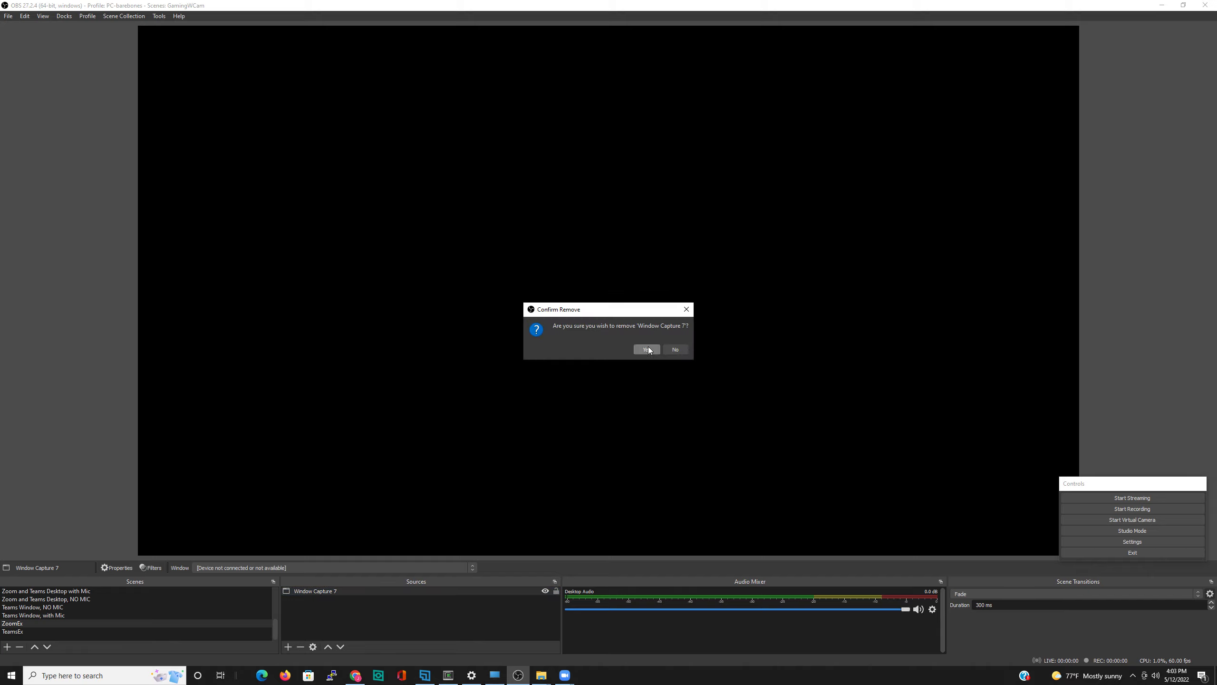
Confirm removing Window Capture 7 and begin adding a Display Capture source to ZoomEx
{"action": "left_click", "coordinate": [646, 349]}
{"action": "left_click", "coordinate": [288, 646]}
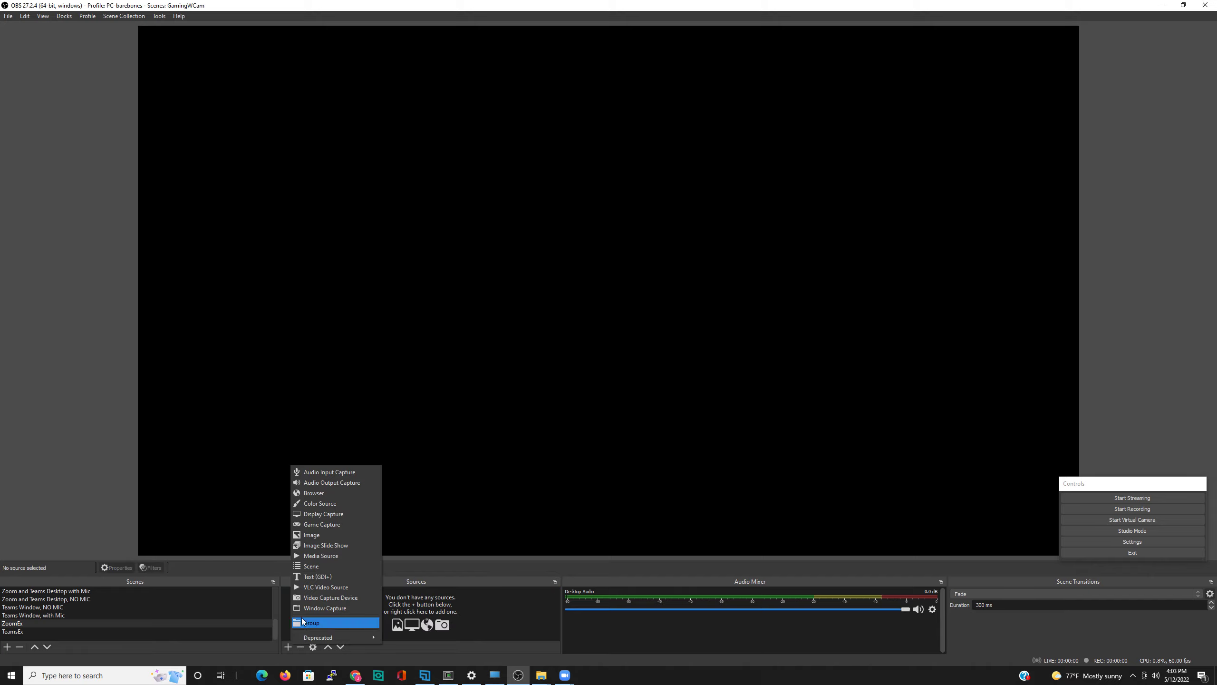
{"action": "left_click", "coordinate": [336, 515]}
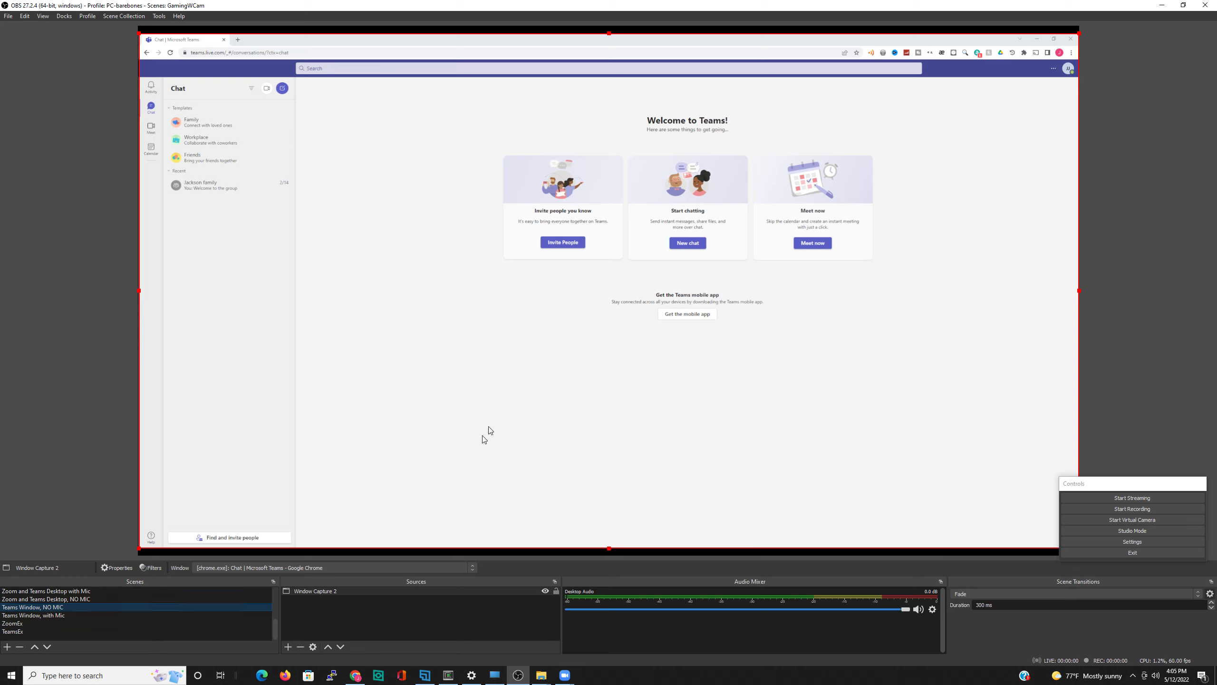
Compare the Teams Window, with Mic and Teams Window, NO MIC scenes, ending on NO MIC
{"action": "left_click", "coordinate": [58, 617]}
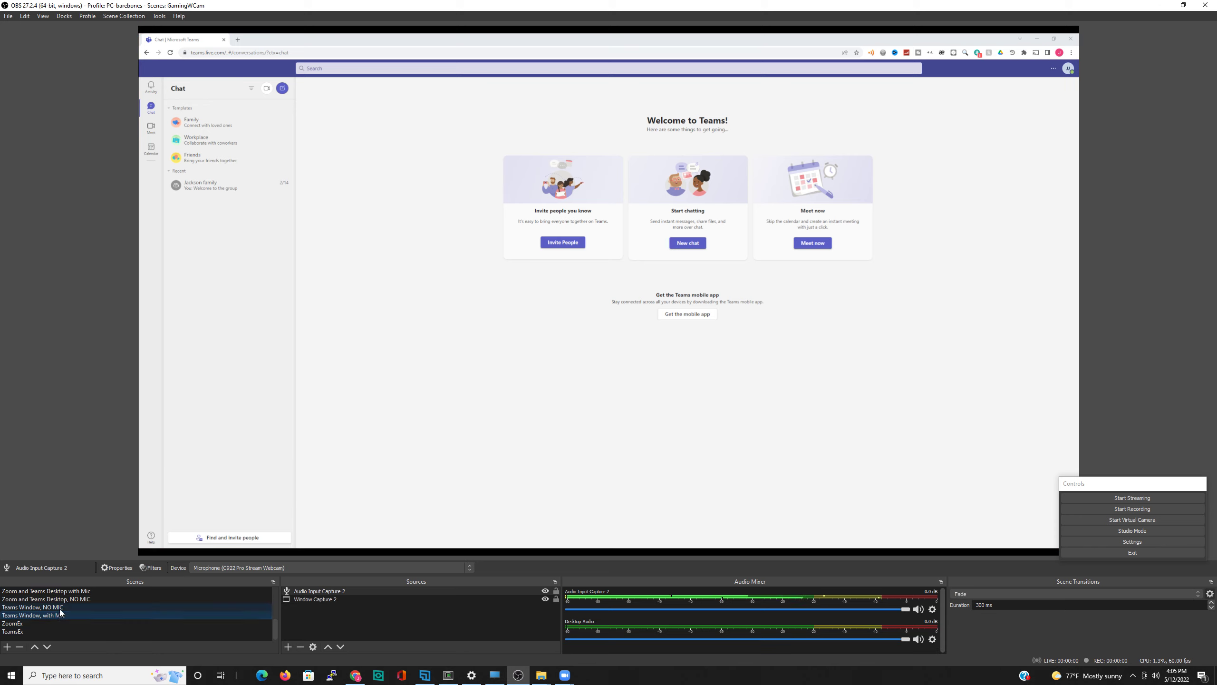
{"action": "left_click", "coordinate": [60, 610]}
{"action": "left_click", "coordinate": [62, 615]}
{"action": "left_click", "coordinate": [62, 608]}
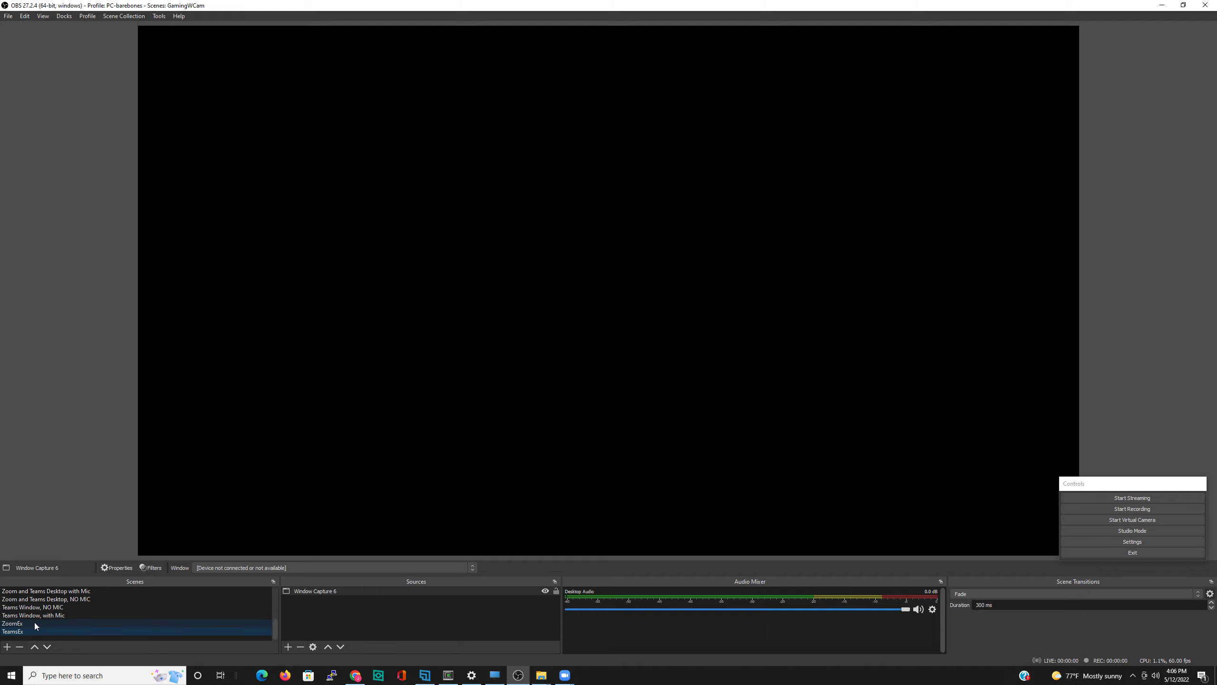
Show the Teams Window, with Mic scene with its Teams window capture and microphone
{"action": "left_click", "coordinate": [36, 614]}
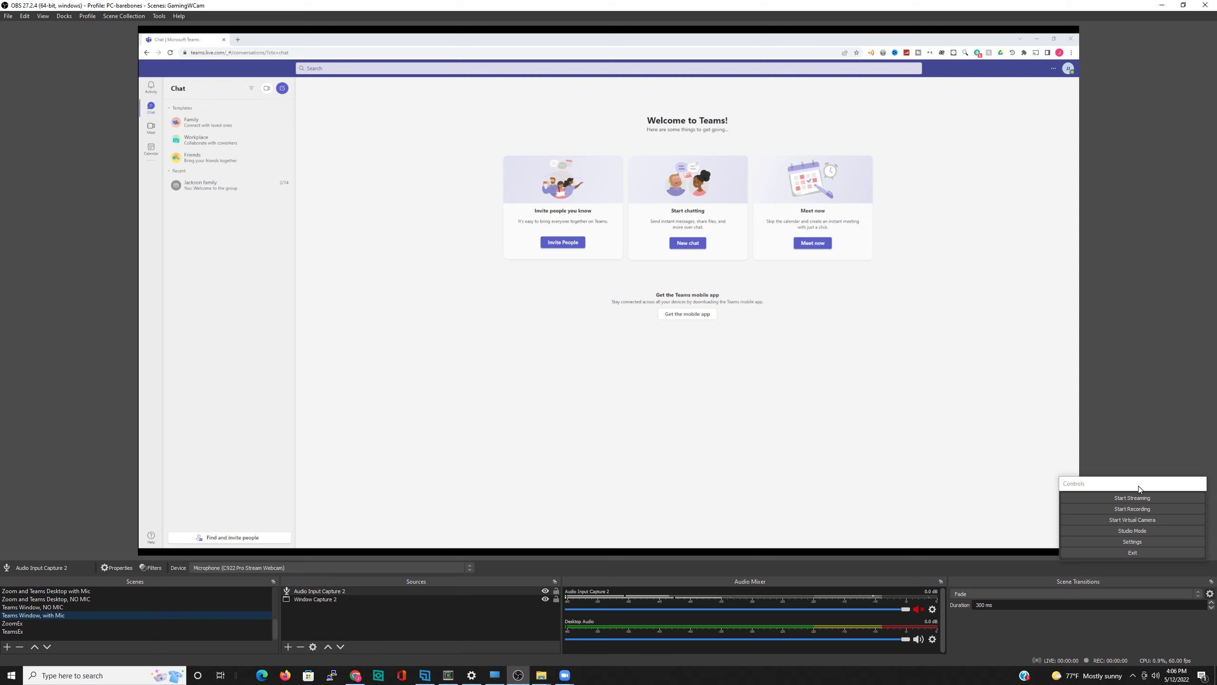
Open Settings to the Output page and keep Output Mode on Advanced
{"action": "left_click", "coordinate": [1143, 541]}
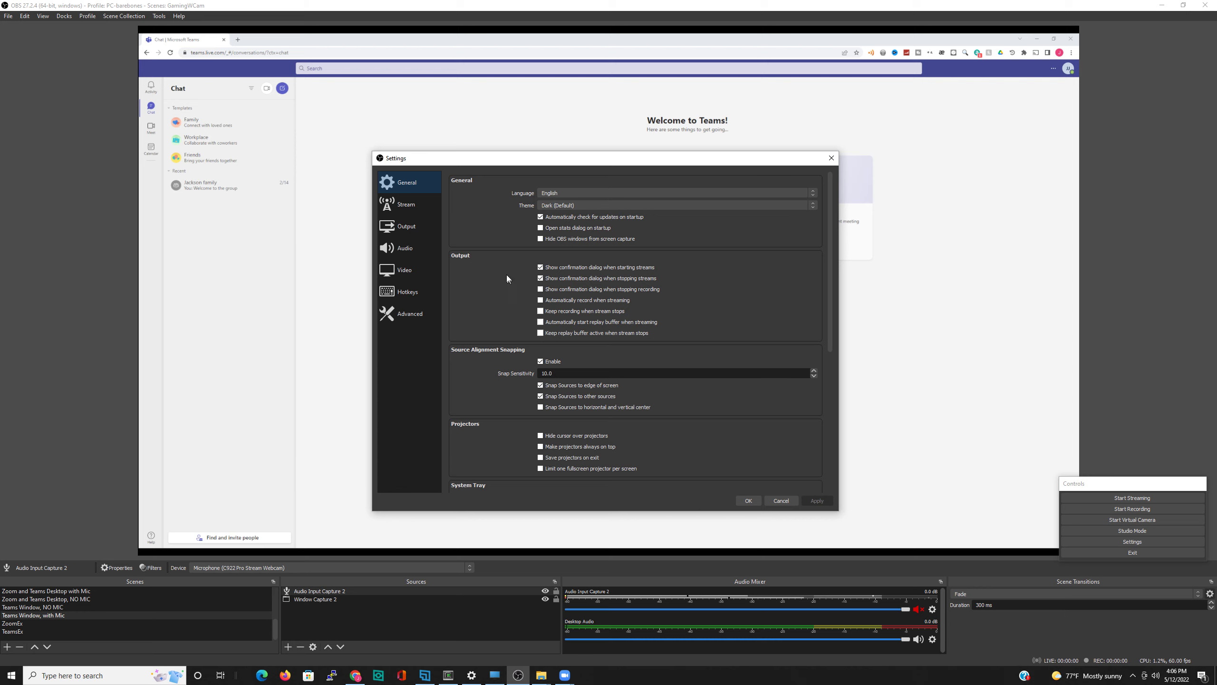
{"action": "left_click", "coordinate": [407, 226]}
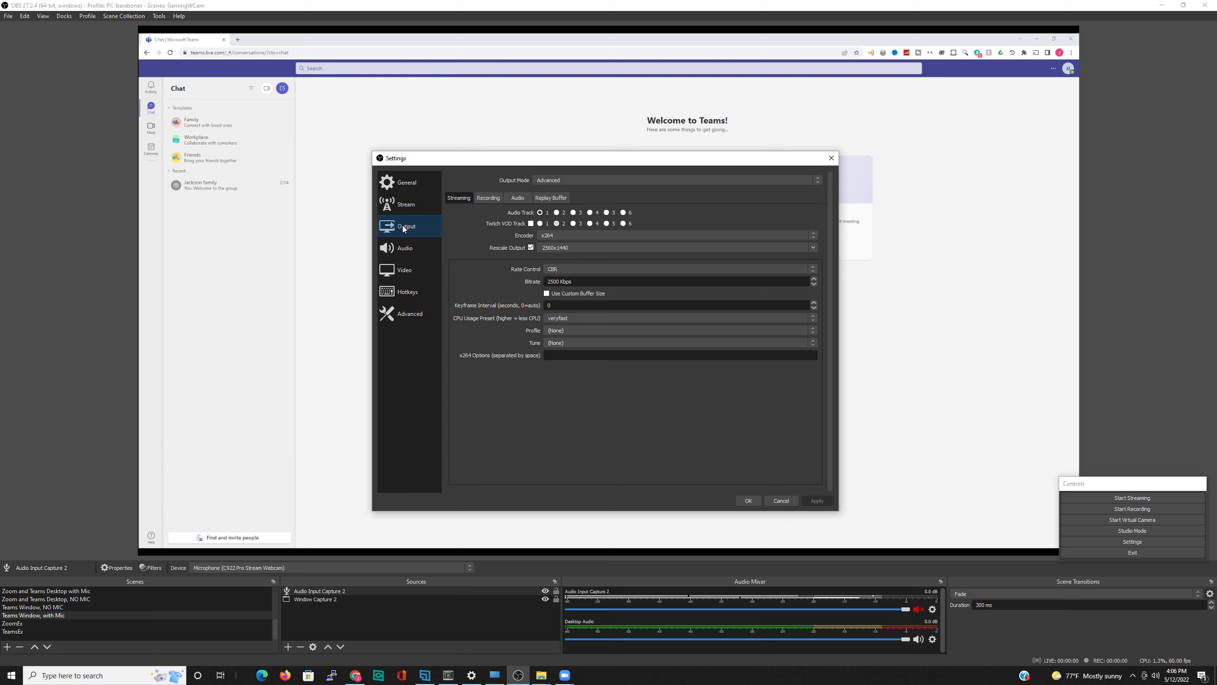
{"action": "left_click", "coordinate": [650, 181]}
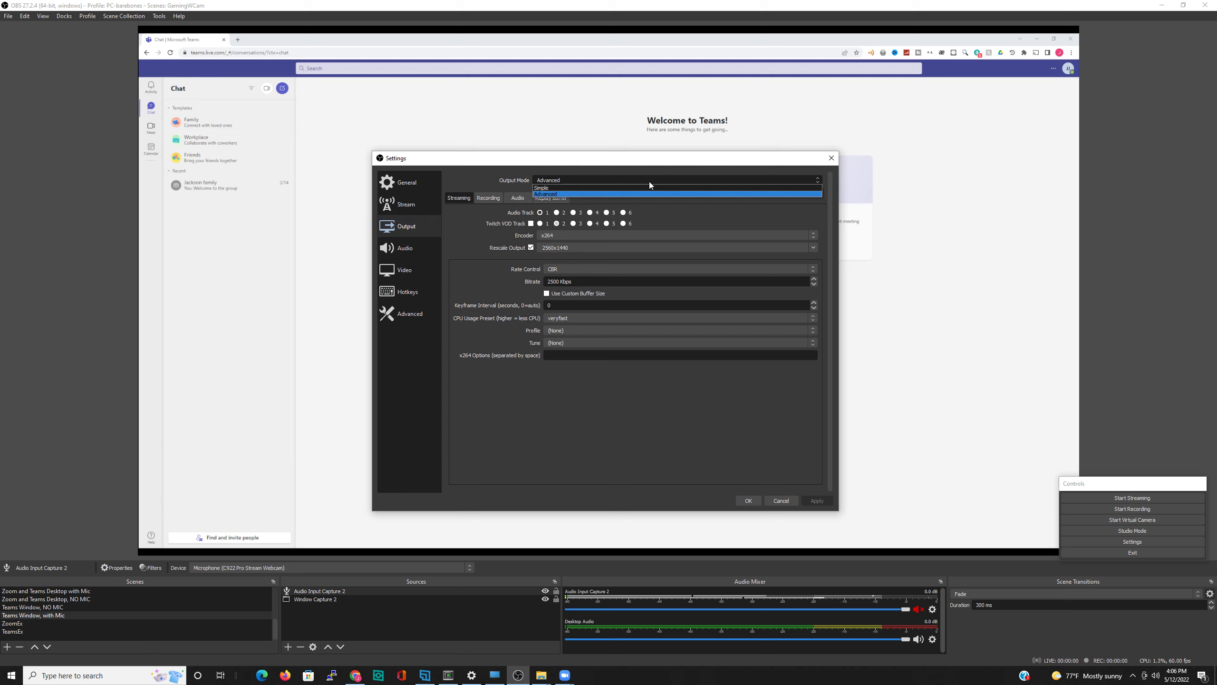
{"action": "left_click", "coordinate": [463, 179]}
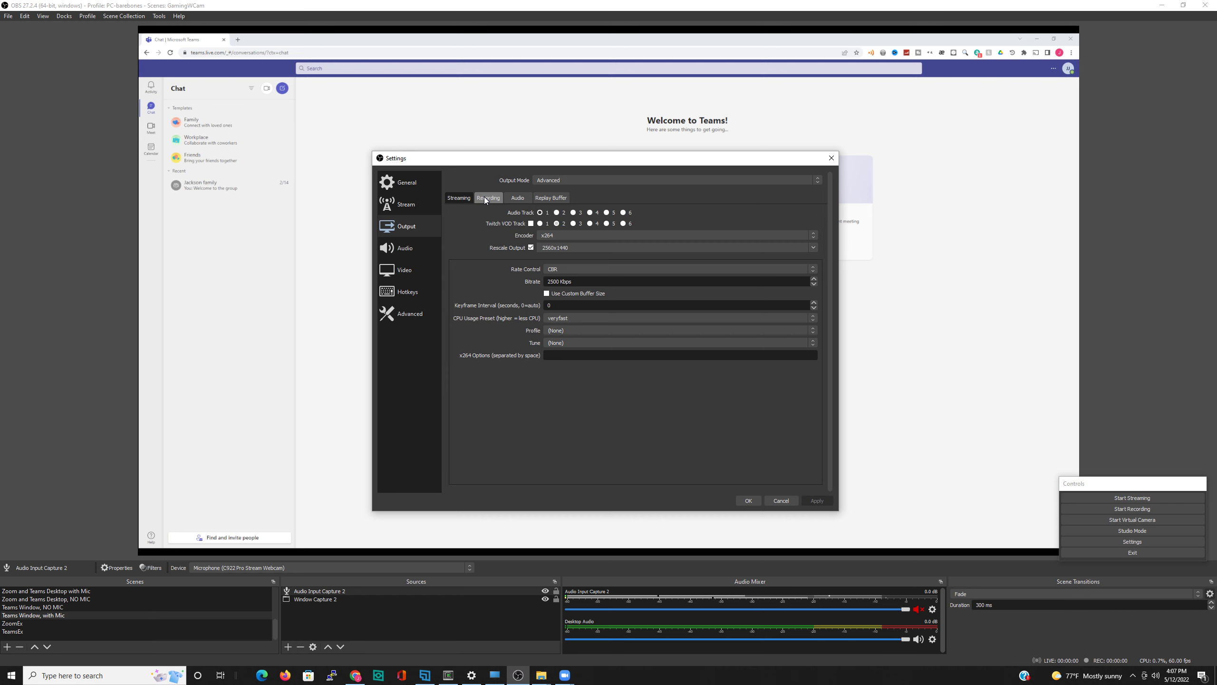
On the Recording tab, keep the mp4 recording format and the x264 encoder
{"action": "left_click", "coordinate": [485, 199]}
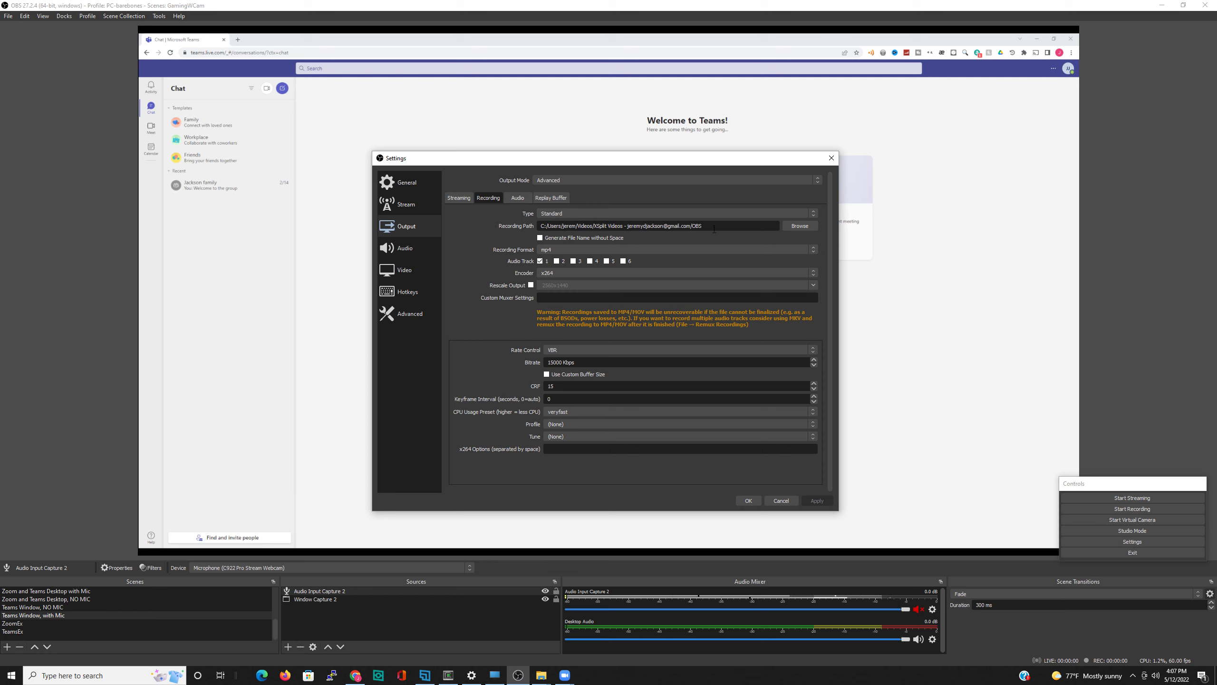
{"action": "left_click", "coordinate": [618, 249]}
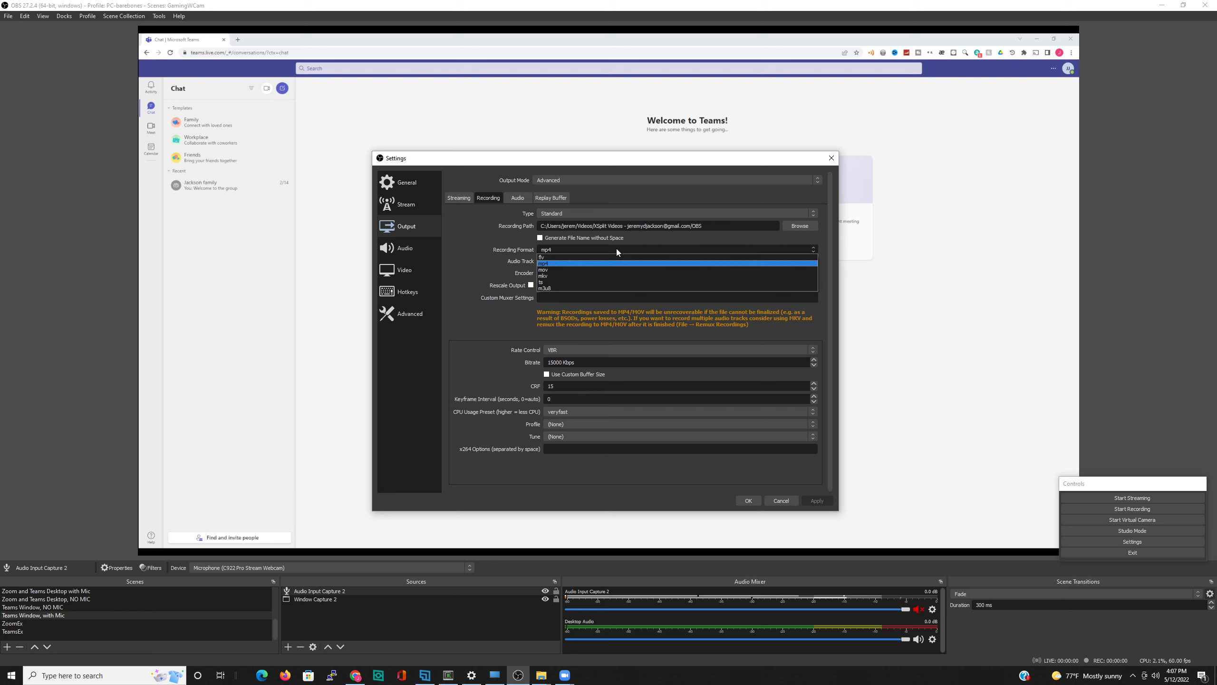
{"action": "left_click", "coordinate": [488, 239]}
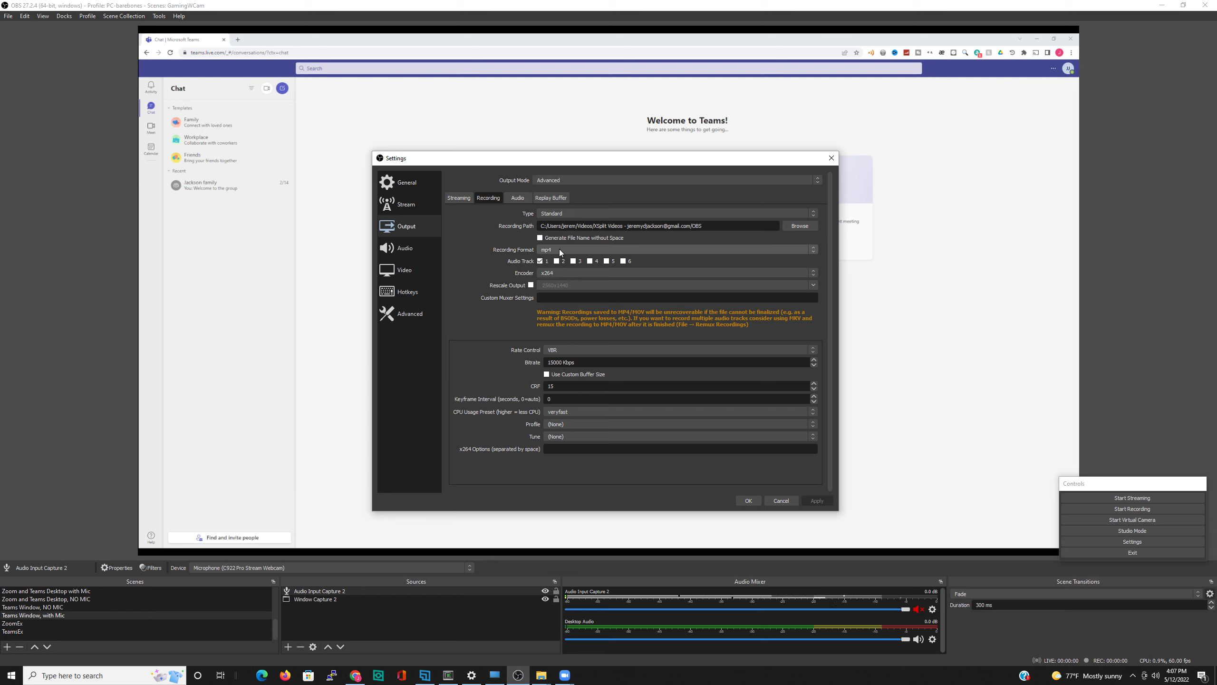
{"action": "left_click", "coordinate": [587, 272]}
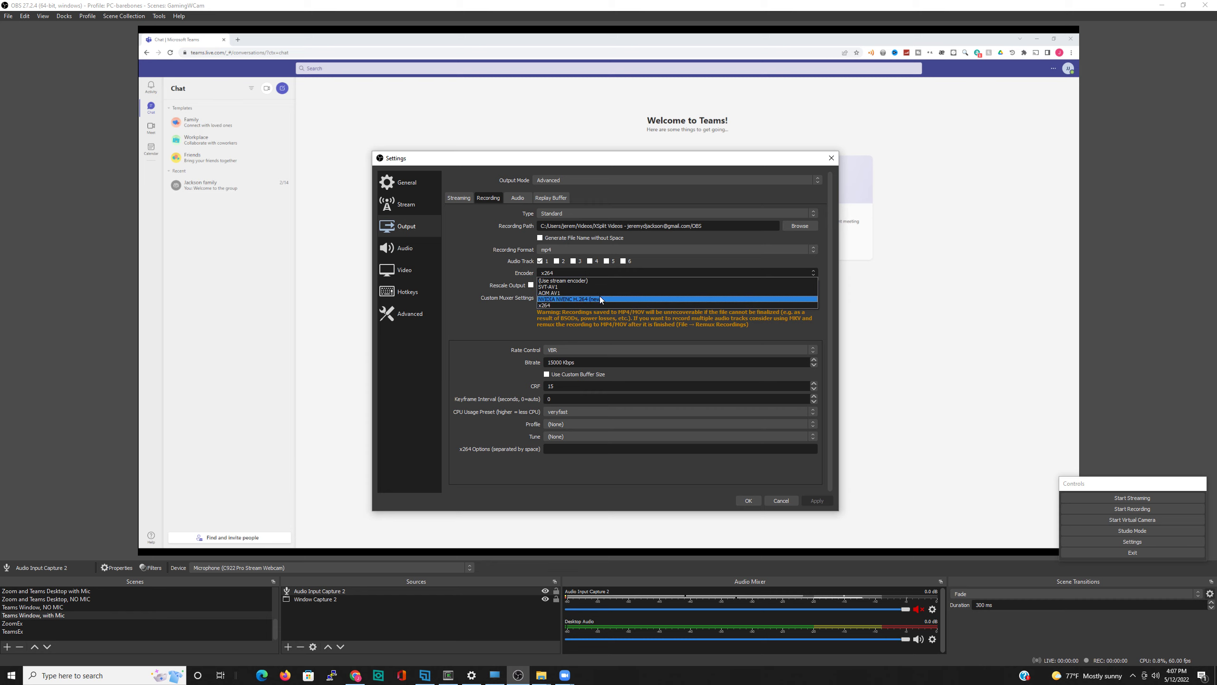
{"action": "left_click", "coordinate": [476, 267]}
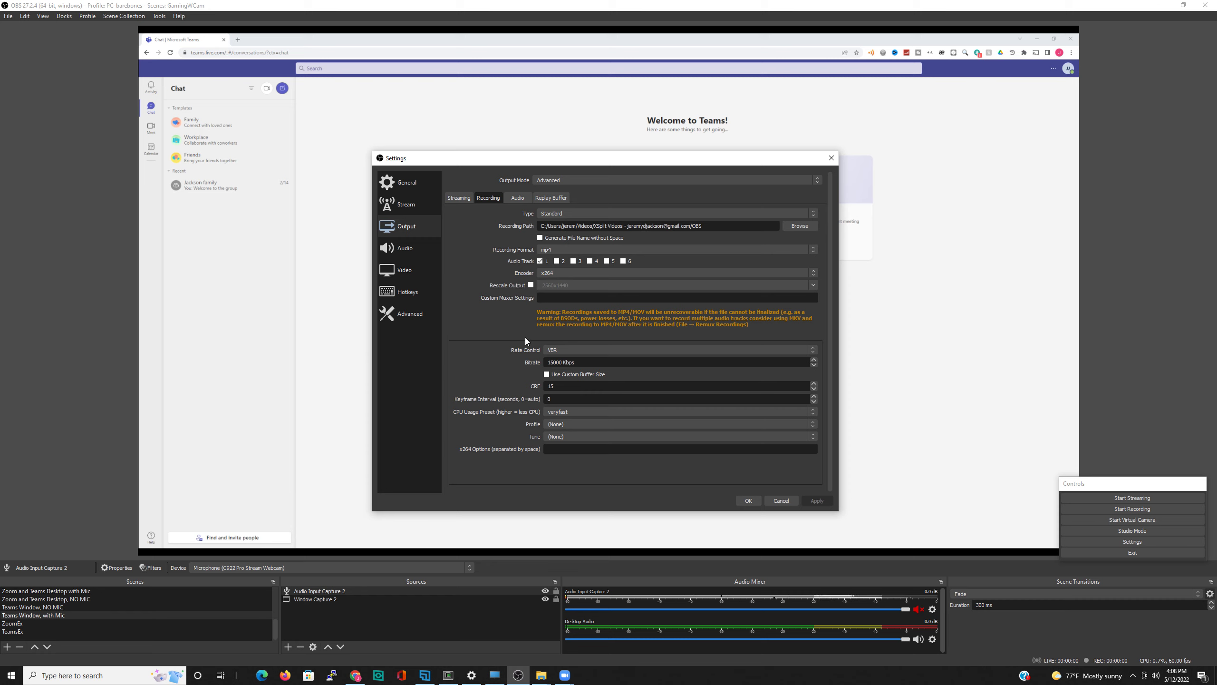
Switch recording rate control to CBR and back to VBR, then check the 2560x1440, 60 FPS Video settings
{"action": "left_click", "coordinate": [568, 346]}
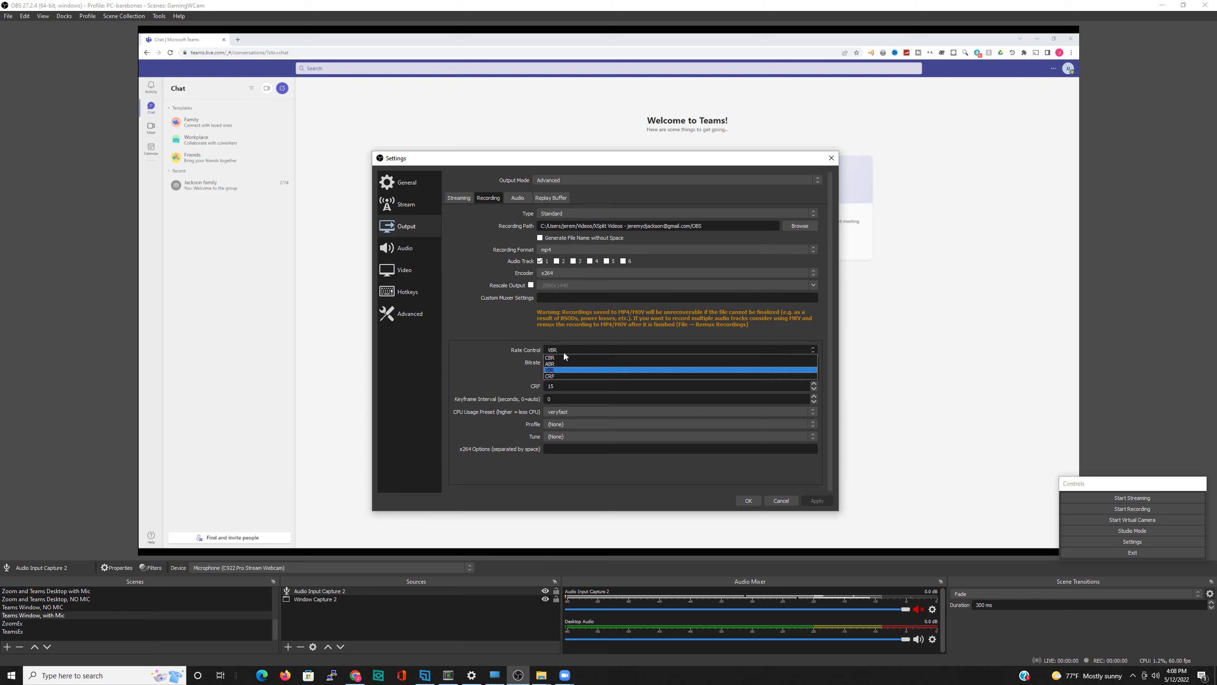
{"action": "left_click", "coordinate": [561, 357]}
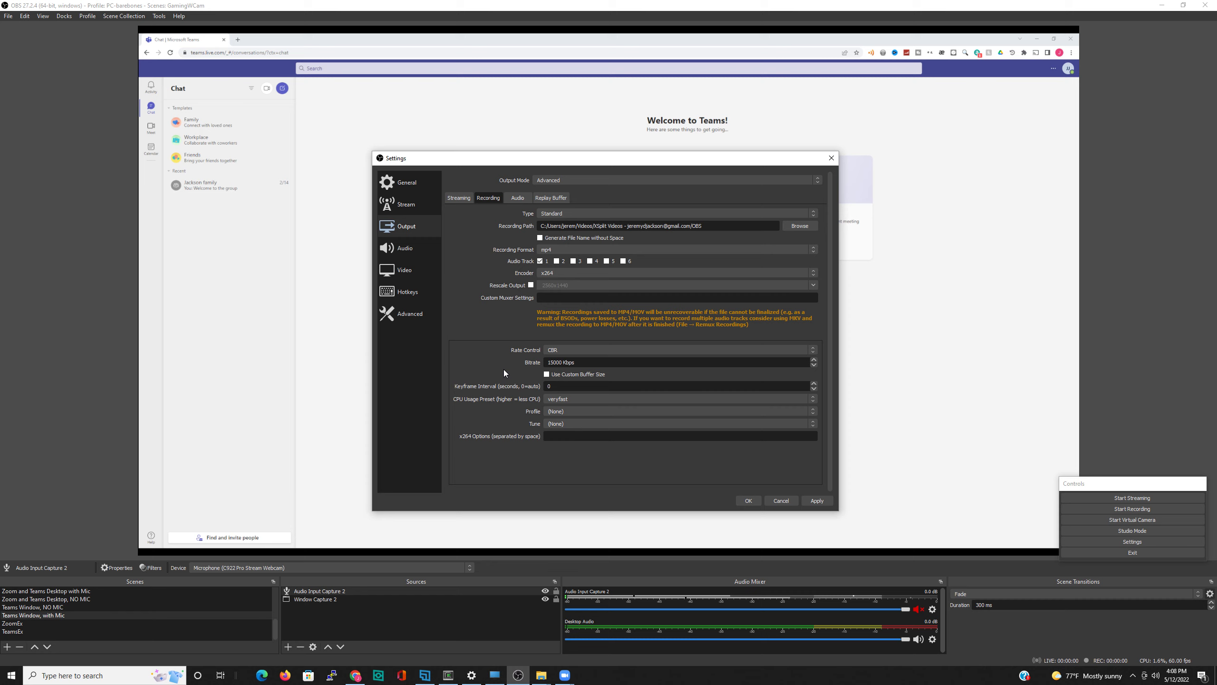
{"action": "left_click", "coordinate": [565, 350]}
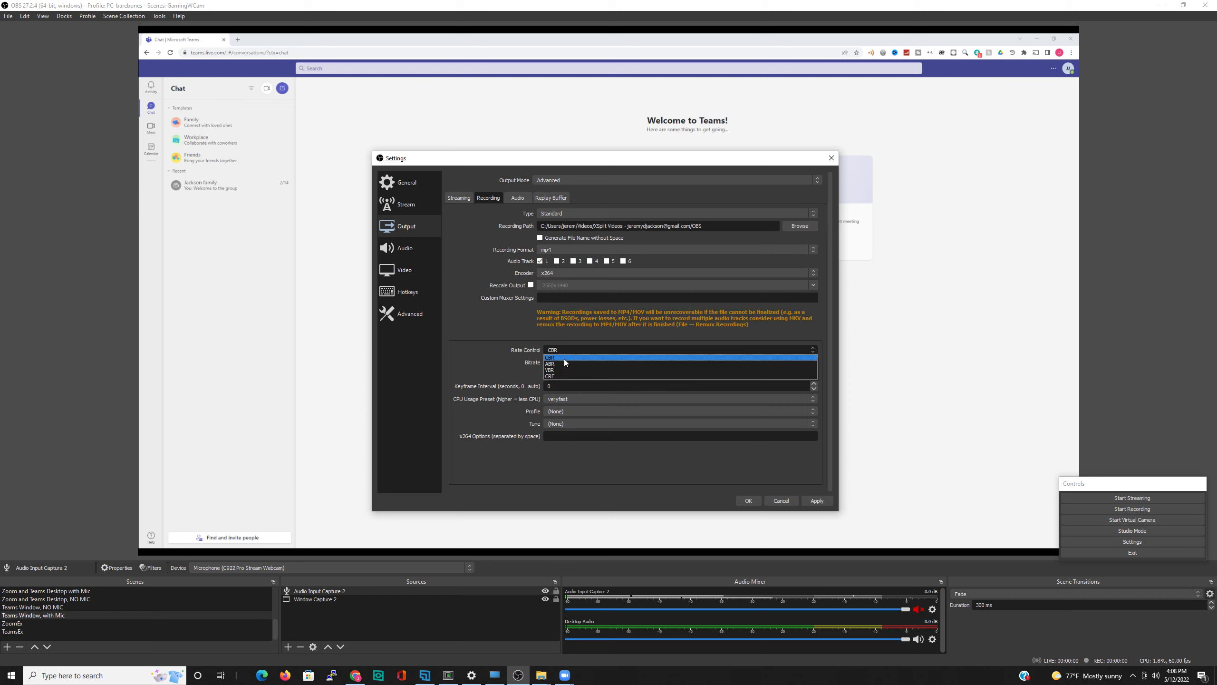
{"action": "left_click", "coordinate": [561, 369]}
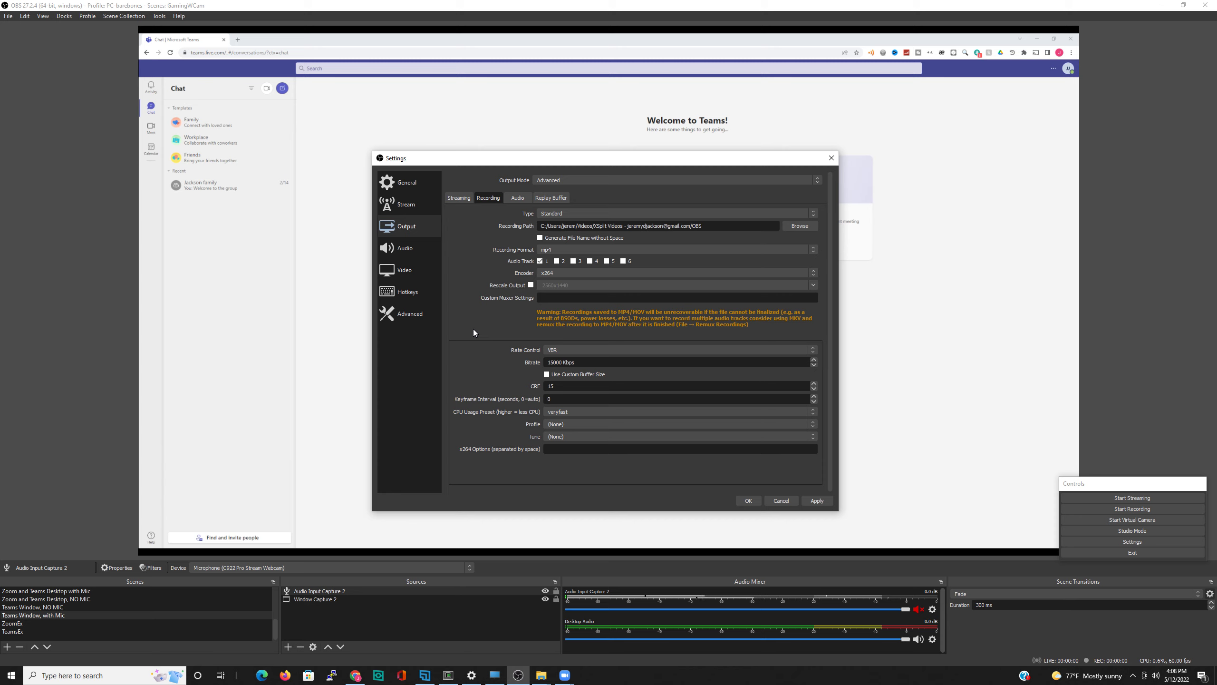
{"action": "left_click", "coordinate": [410, 273]}
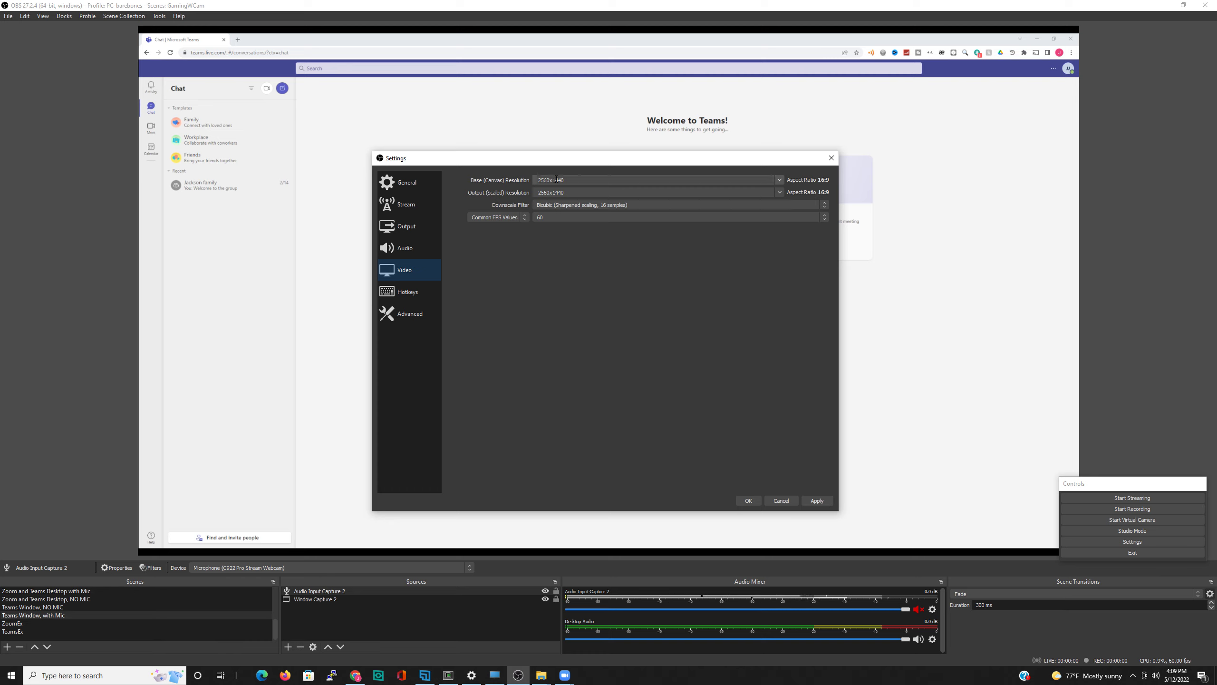
Keep the Base (Canvas) Resolution at 2560x1440, then switch to the Advanced settings page
{"action": "left_click", "coordinate": [778, 180]}
{"action": "left_click", "coordinate": [744, 169]}
{"action": "left_click", "coordinate": [780, 181]}
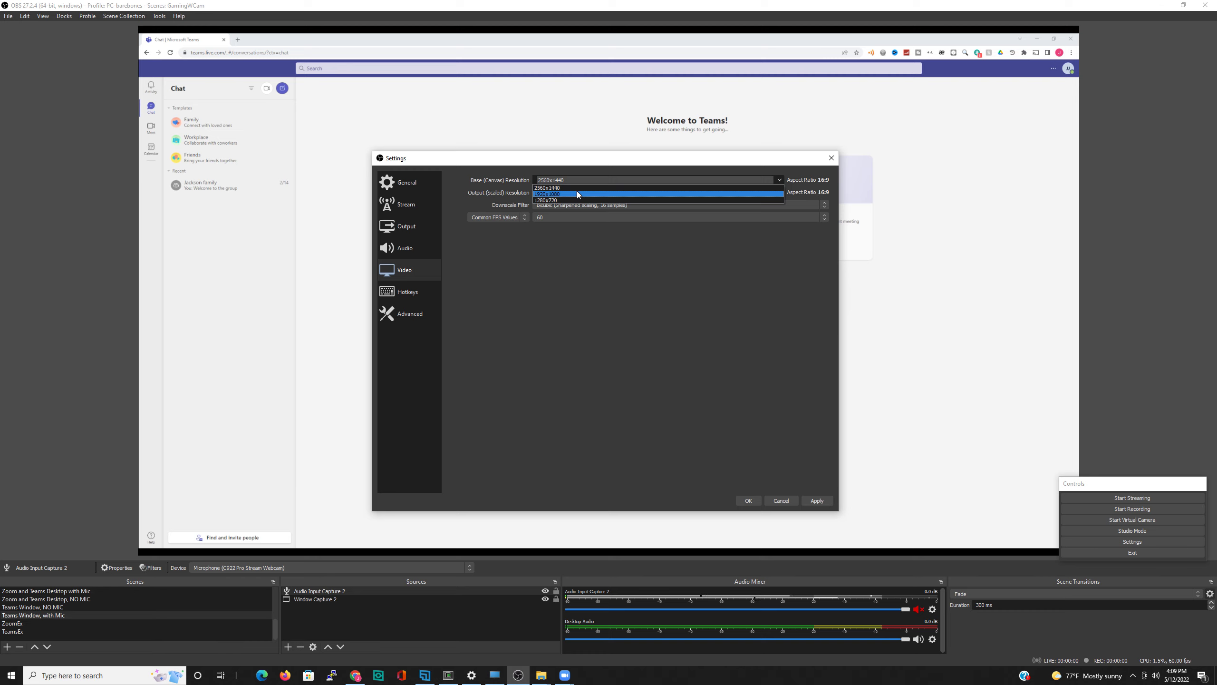
{"action": "left_click", "coordinate": [593, 172]}
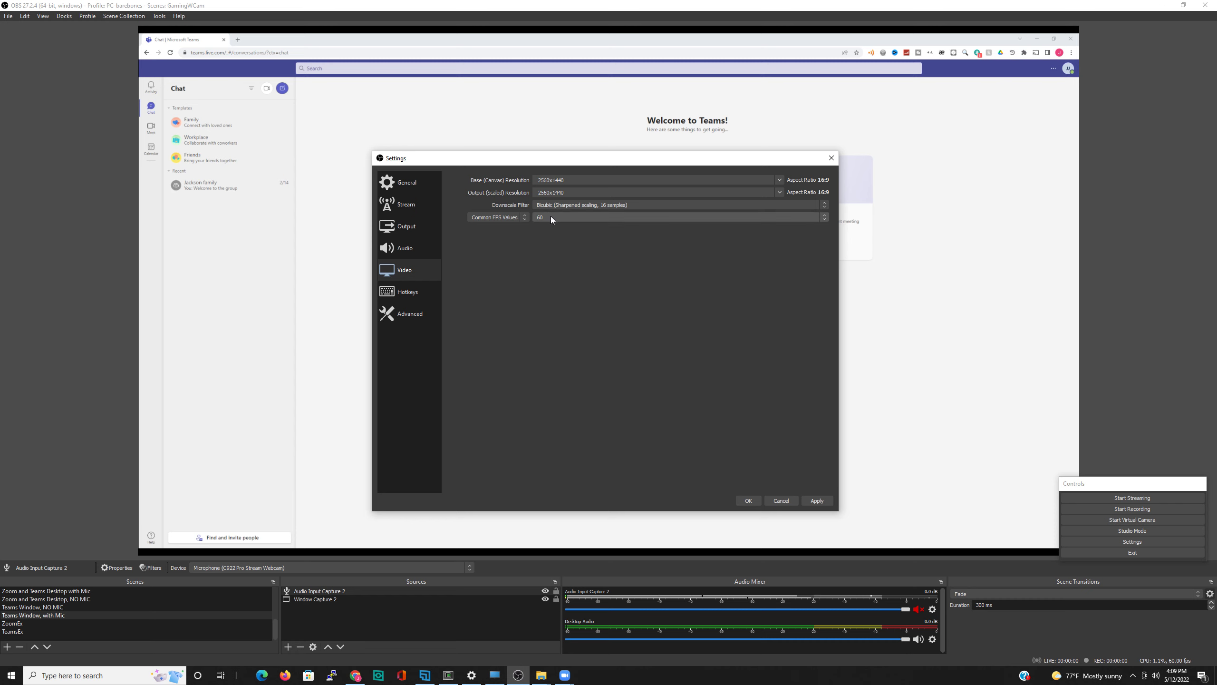
{"action": "left_click", "coordinate": [401, 317]}
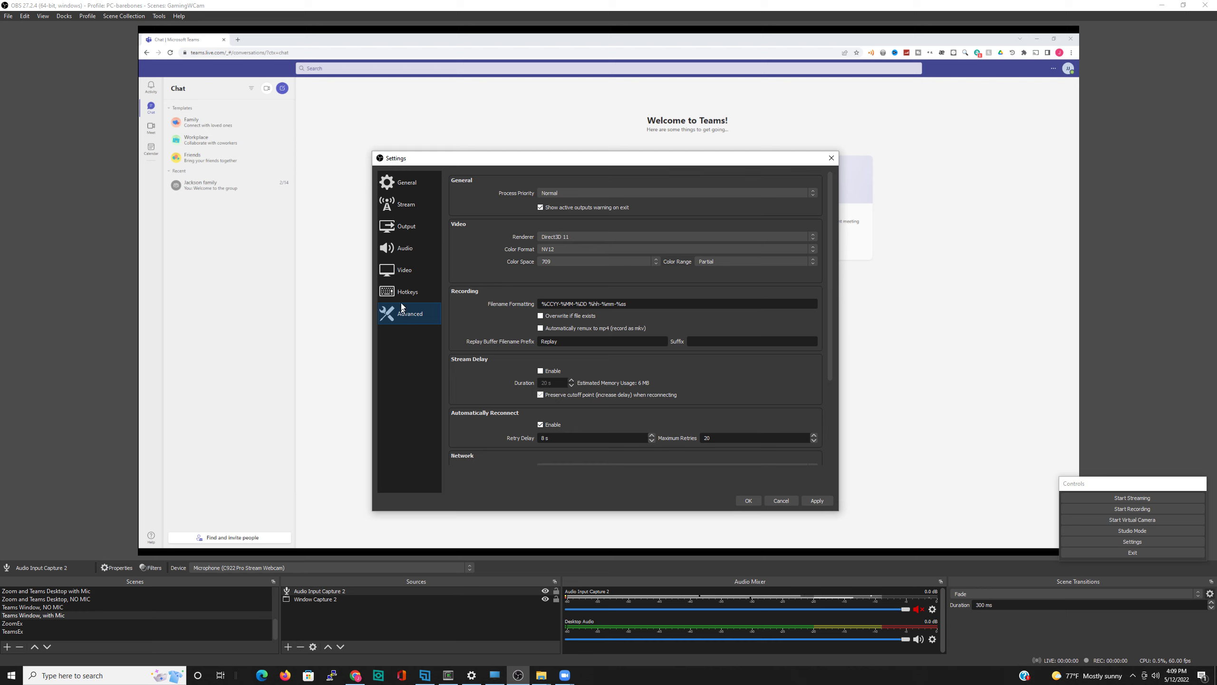
Review the General, Stream, Output, Audio, Video, Hotkeys and Advanced settings pages, ending back on General
{"action": "left_click", "coordinate": [412, 190]}
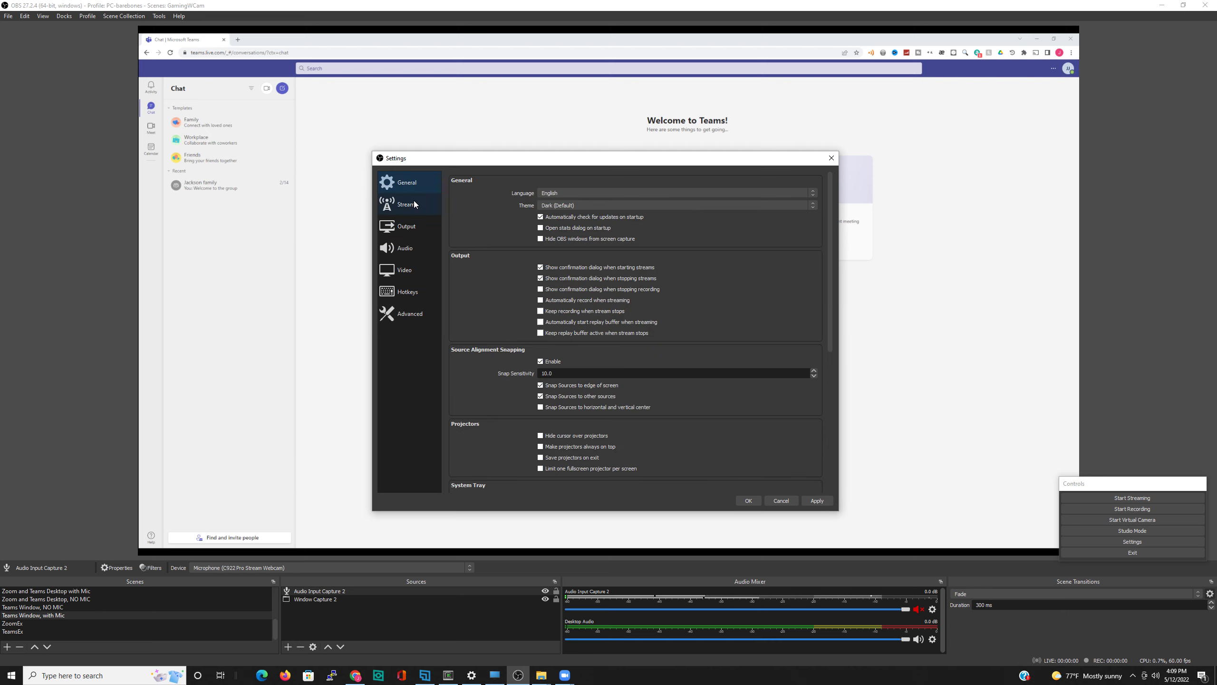
{"action": "left_click", "coordinate": [414, 203]}
{"action": "left_click", "coordinate": [415, 226]}
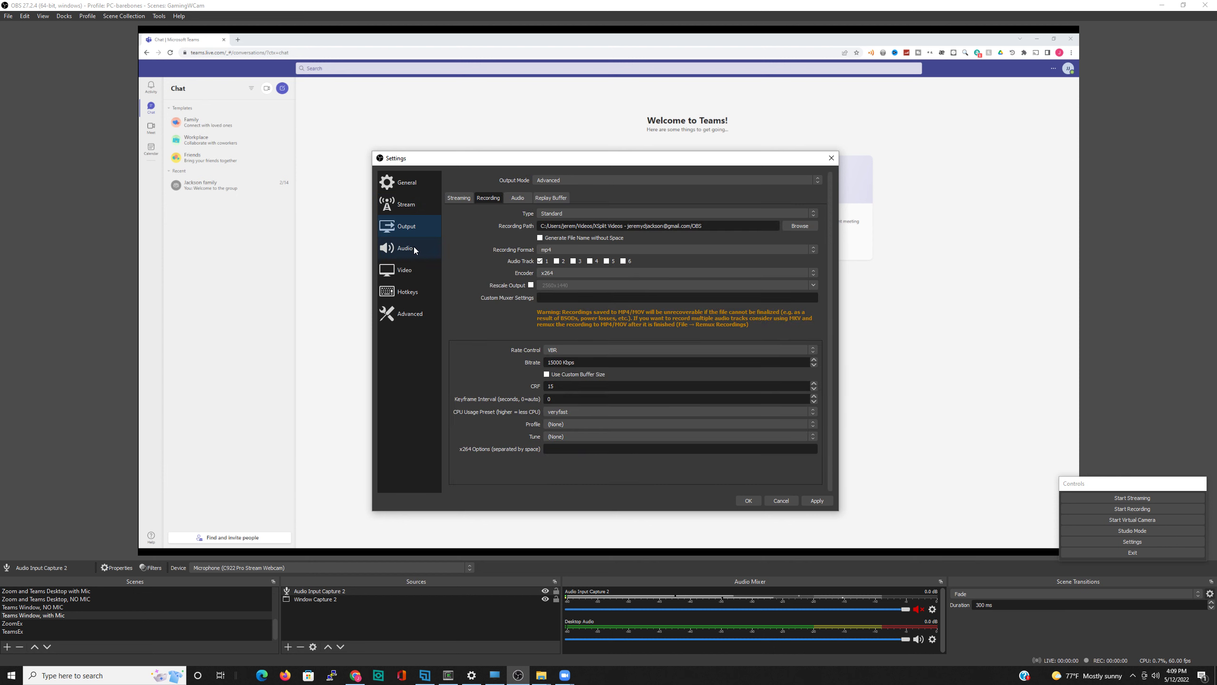
{"action": "left_click", "coordinate": [414, 247]}
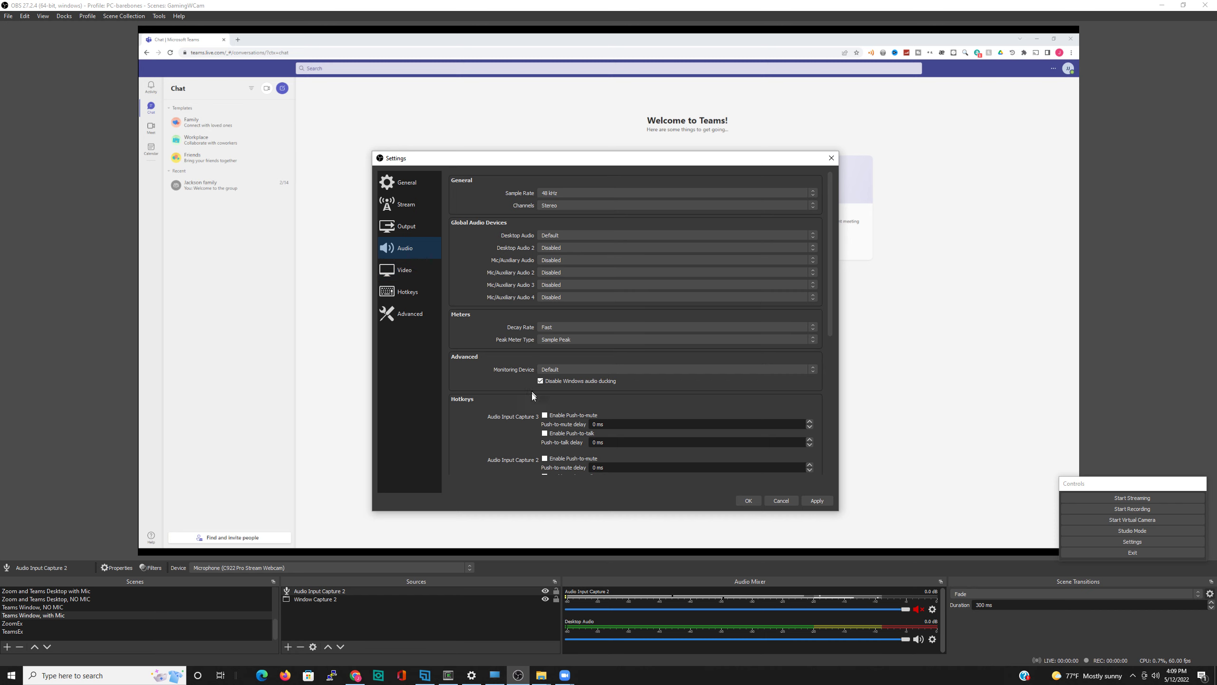
{"action": "scroll", "coordinate": [531, 393], "scroll_direction": "down", "scroll_amount": 6}
{"action": "scroll", "coordinate": [498, 432], "scroll_direction": "up", "scroll_amount": 7}
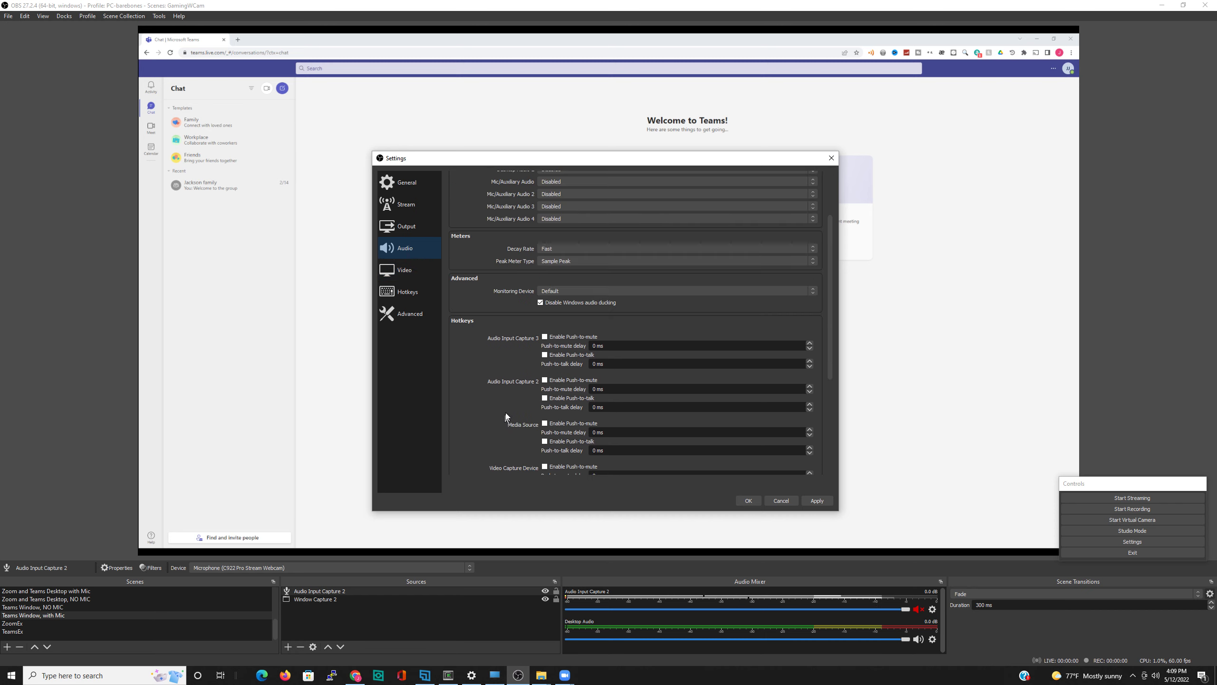
{"action": "left_click", "coordinate": [412, 271]}
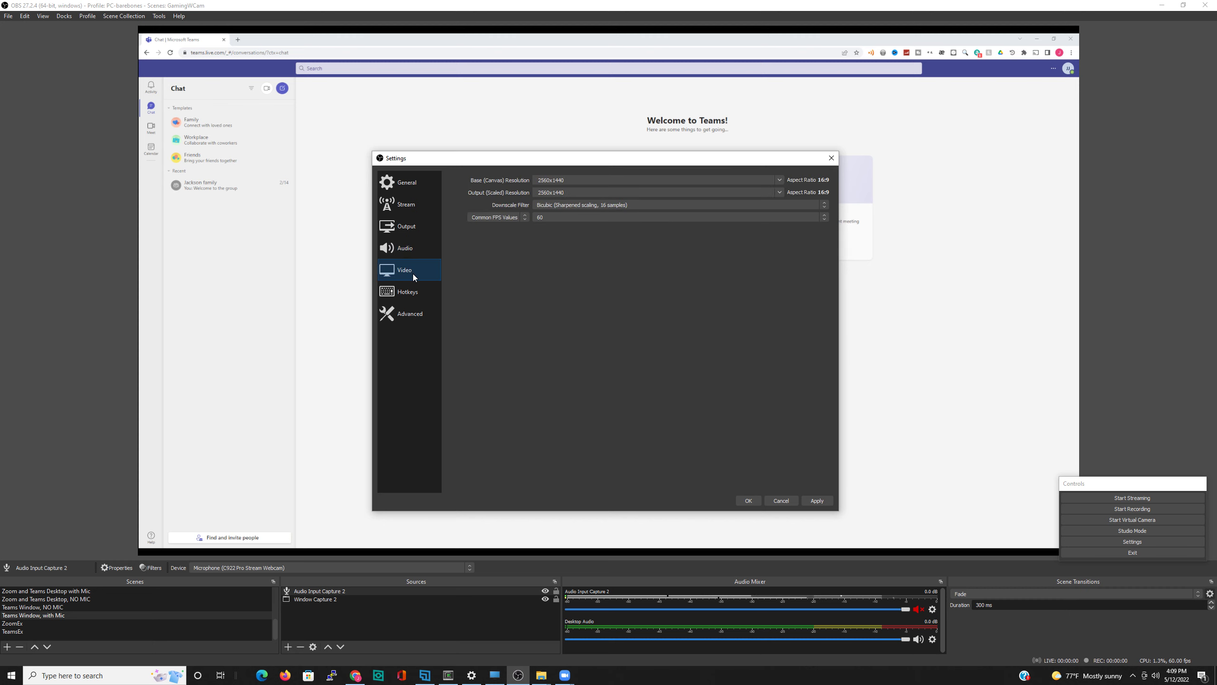
{"action": "left_click", "coordinate": [418, 299]}
{"action": "left_click", "coordinate": [410, 314]}
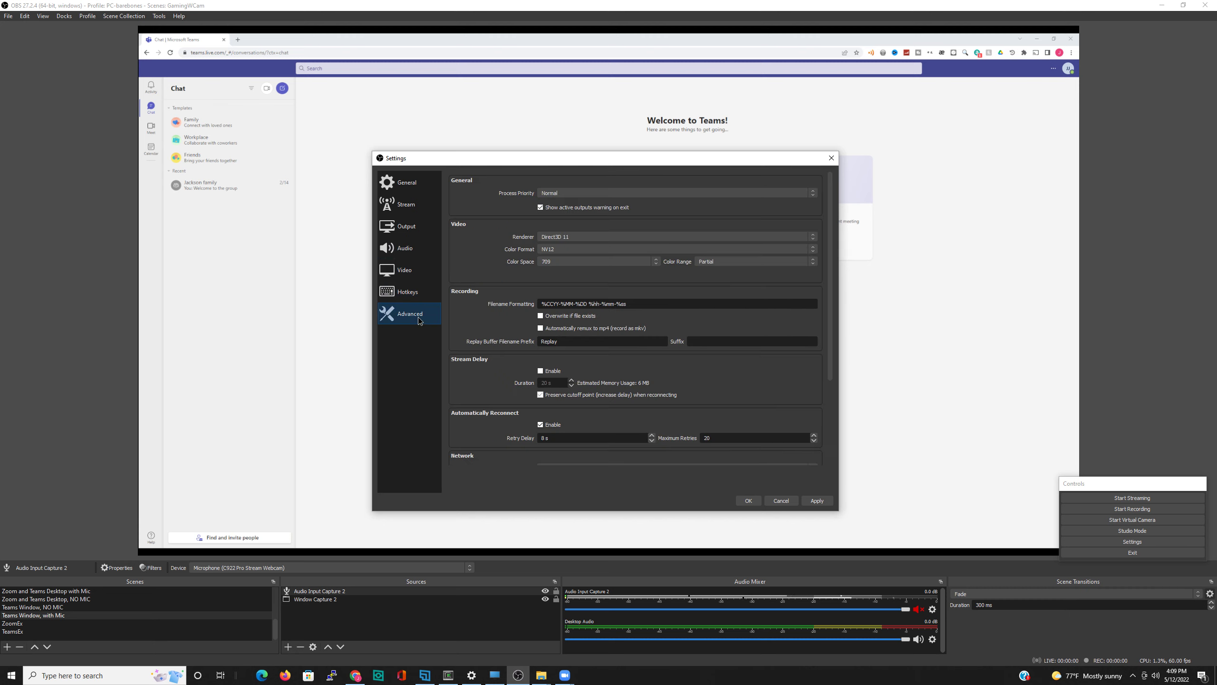
{"action": "left_click", "coordinate": [403, 183]}
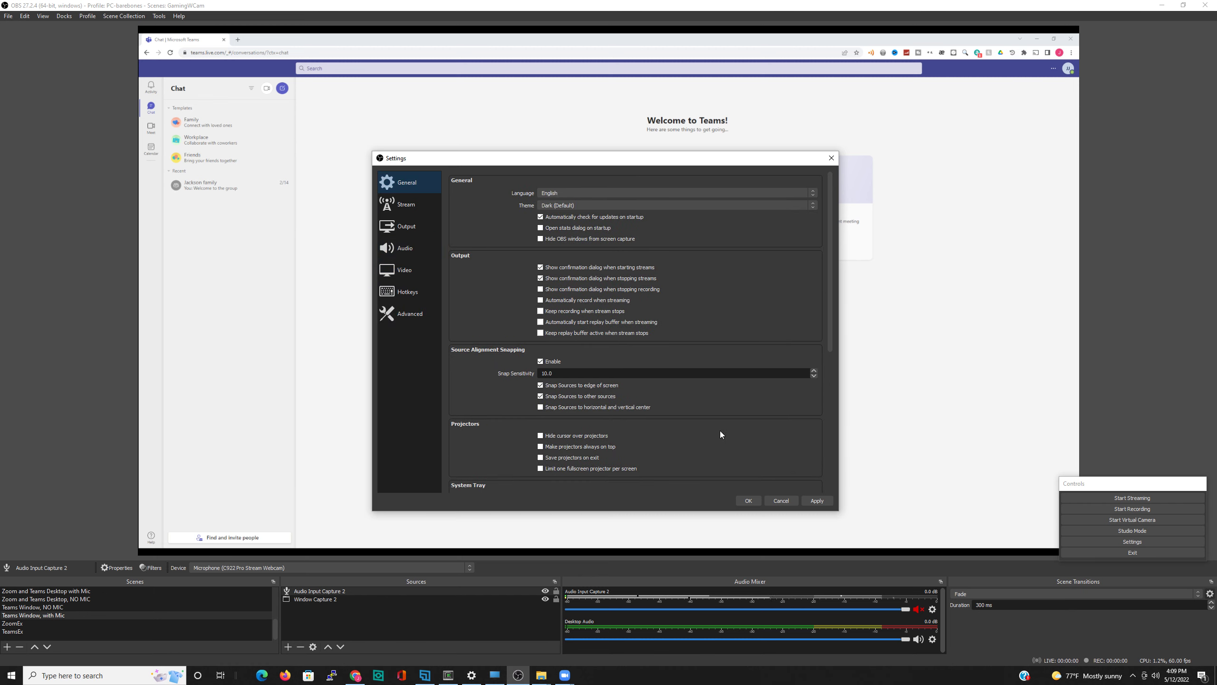
{"action": "left_click", "coordinate": [772, 502]}
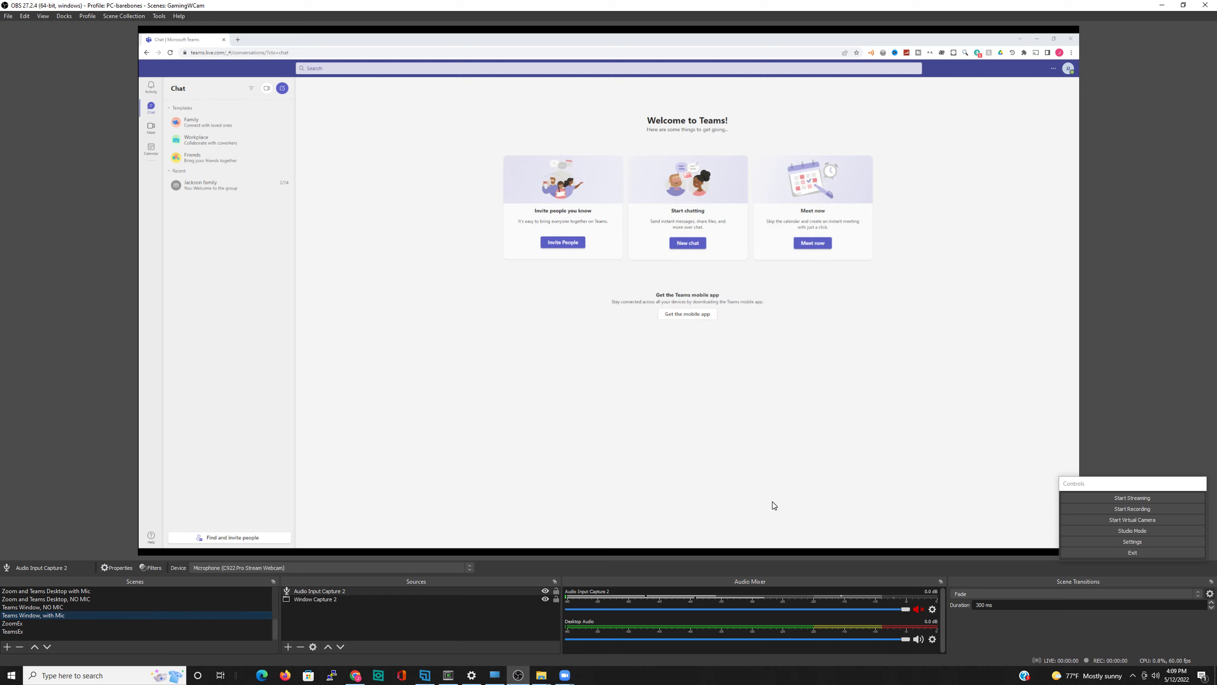